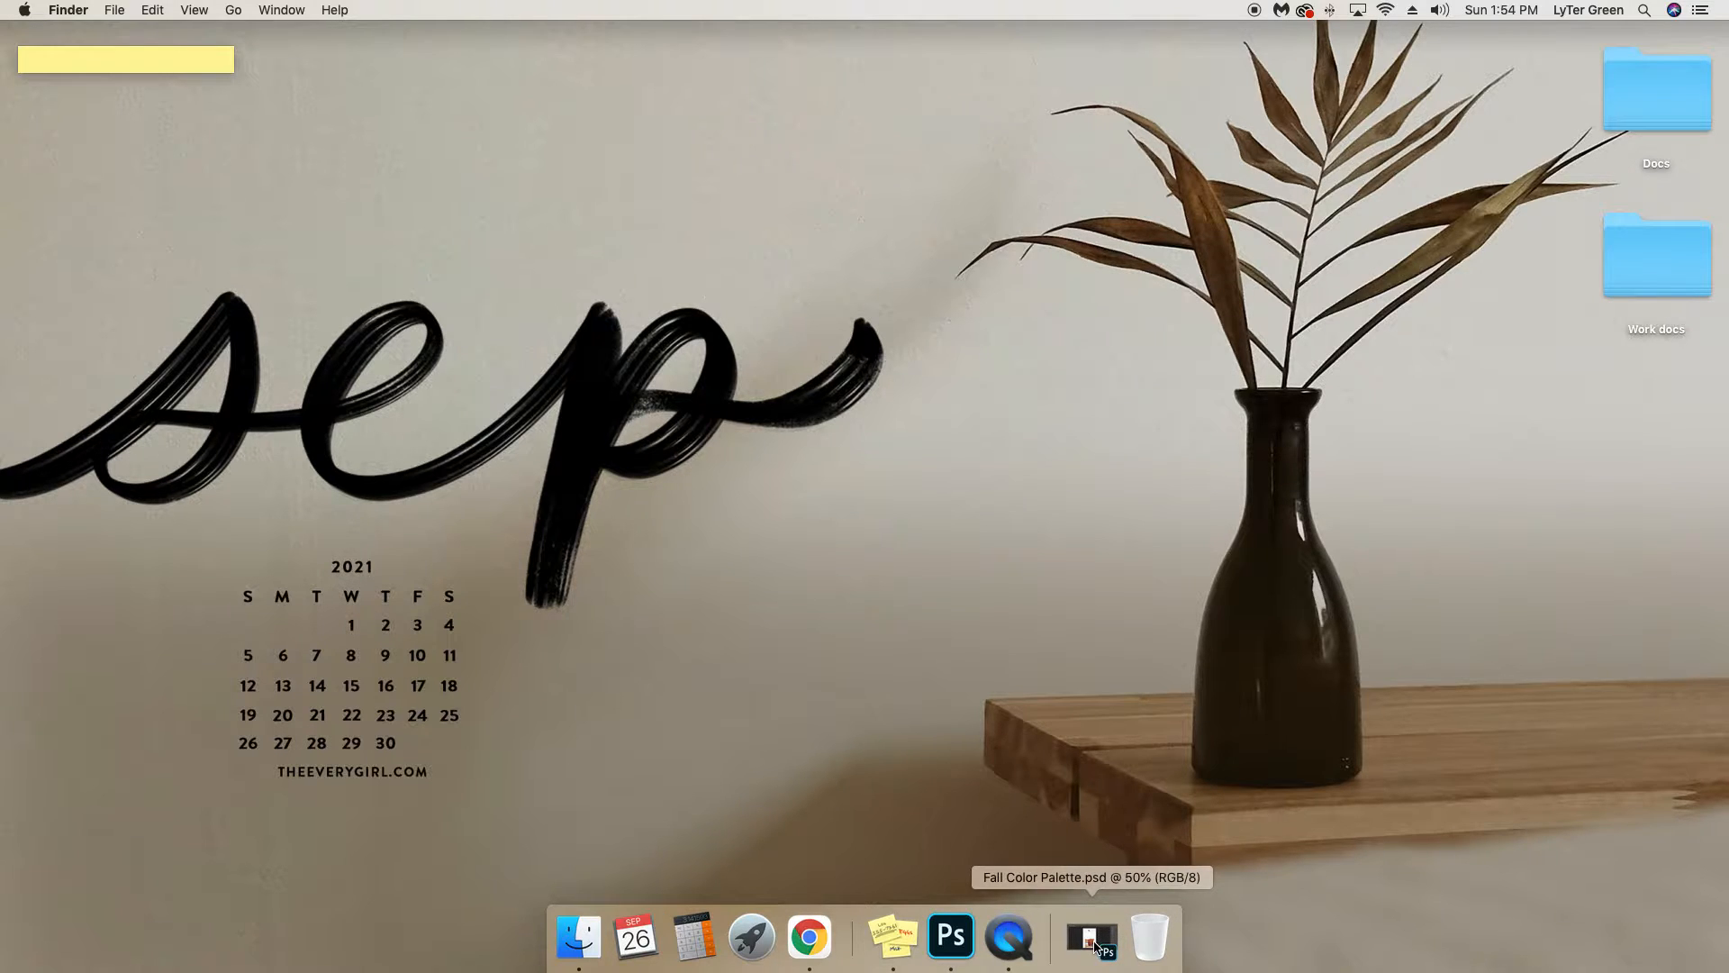
Bring up Fall Color Palette.psd in Photoshop and sample the sweater's rust orange with the Eyedropper as the foreground colour.
left_click(1093, 938)
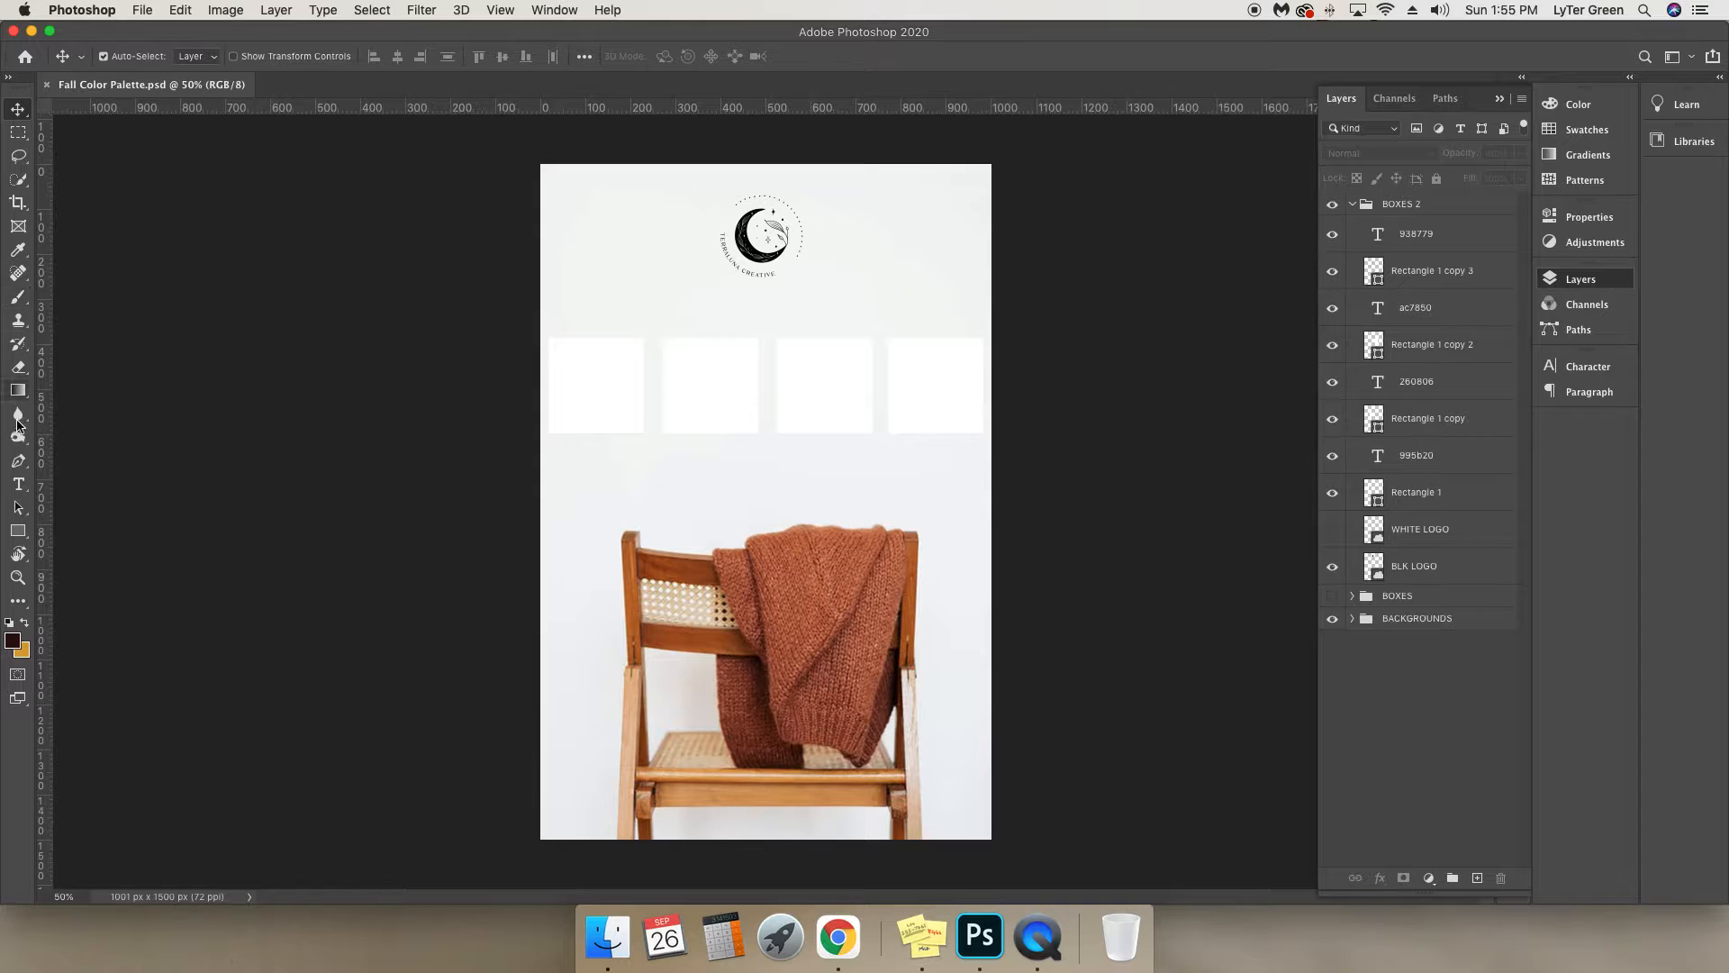
left_click(18, 256)
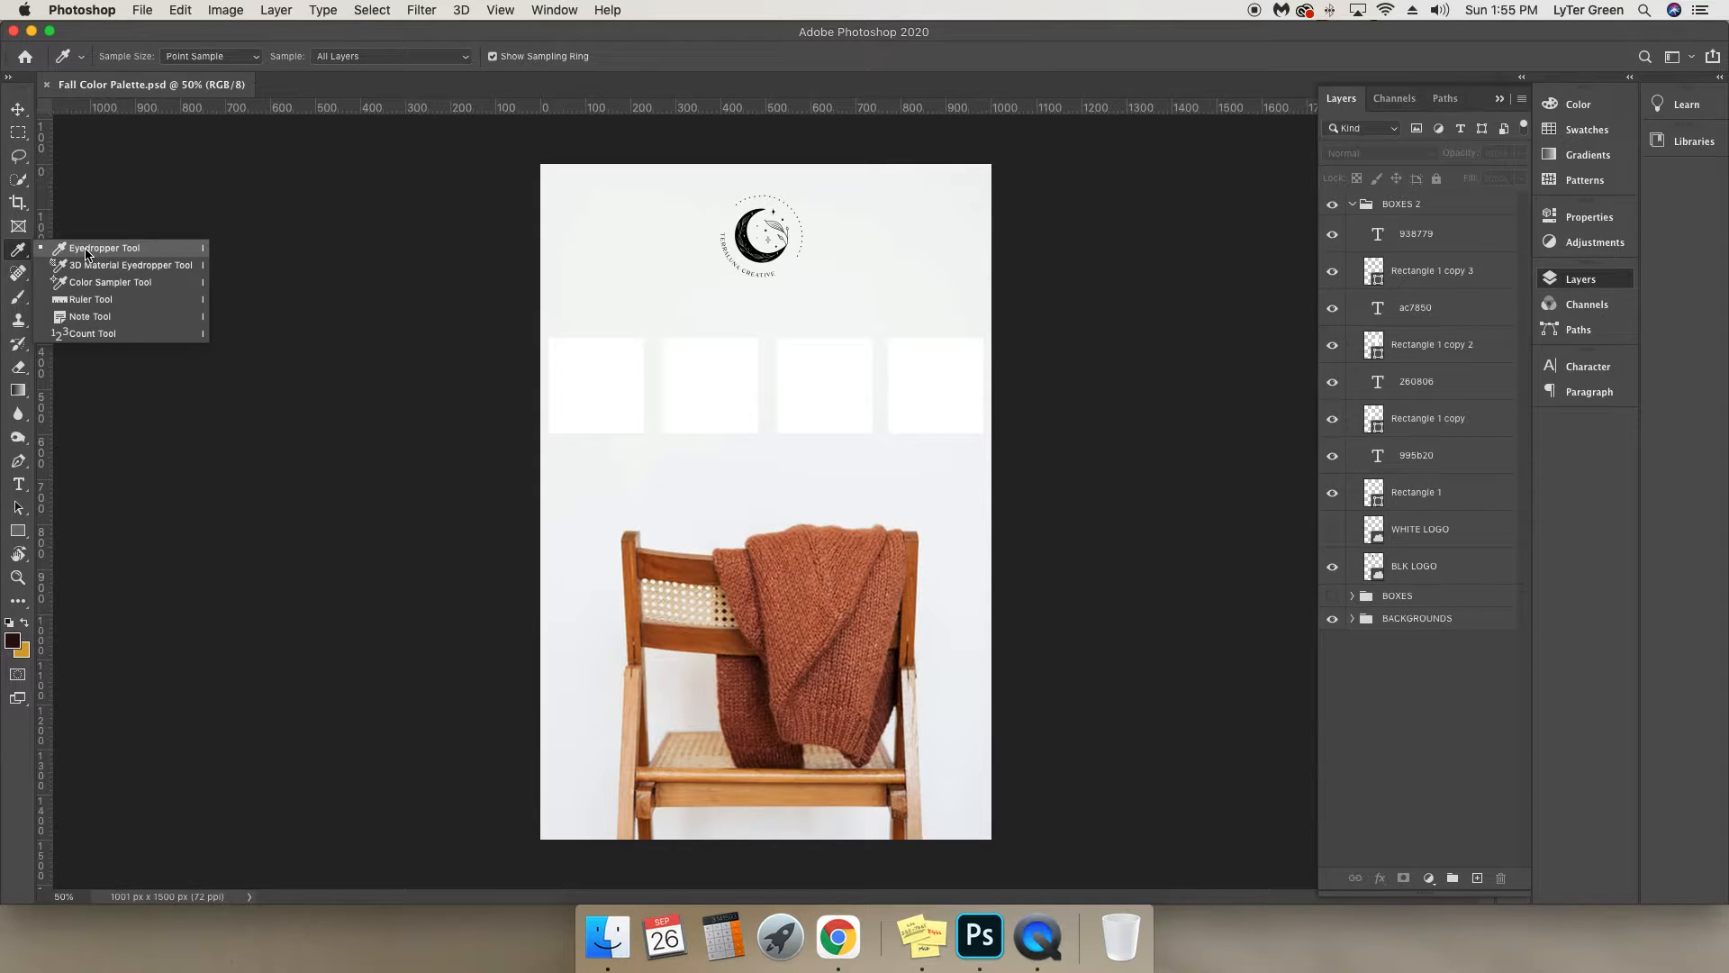
left_click(85, 248)
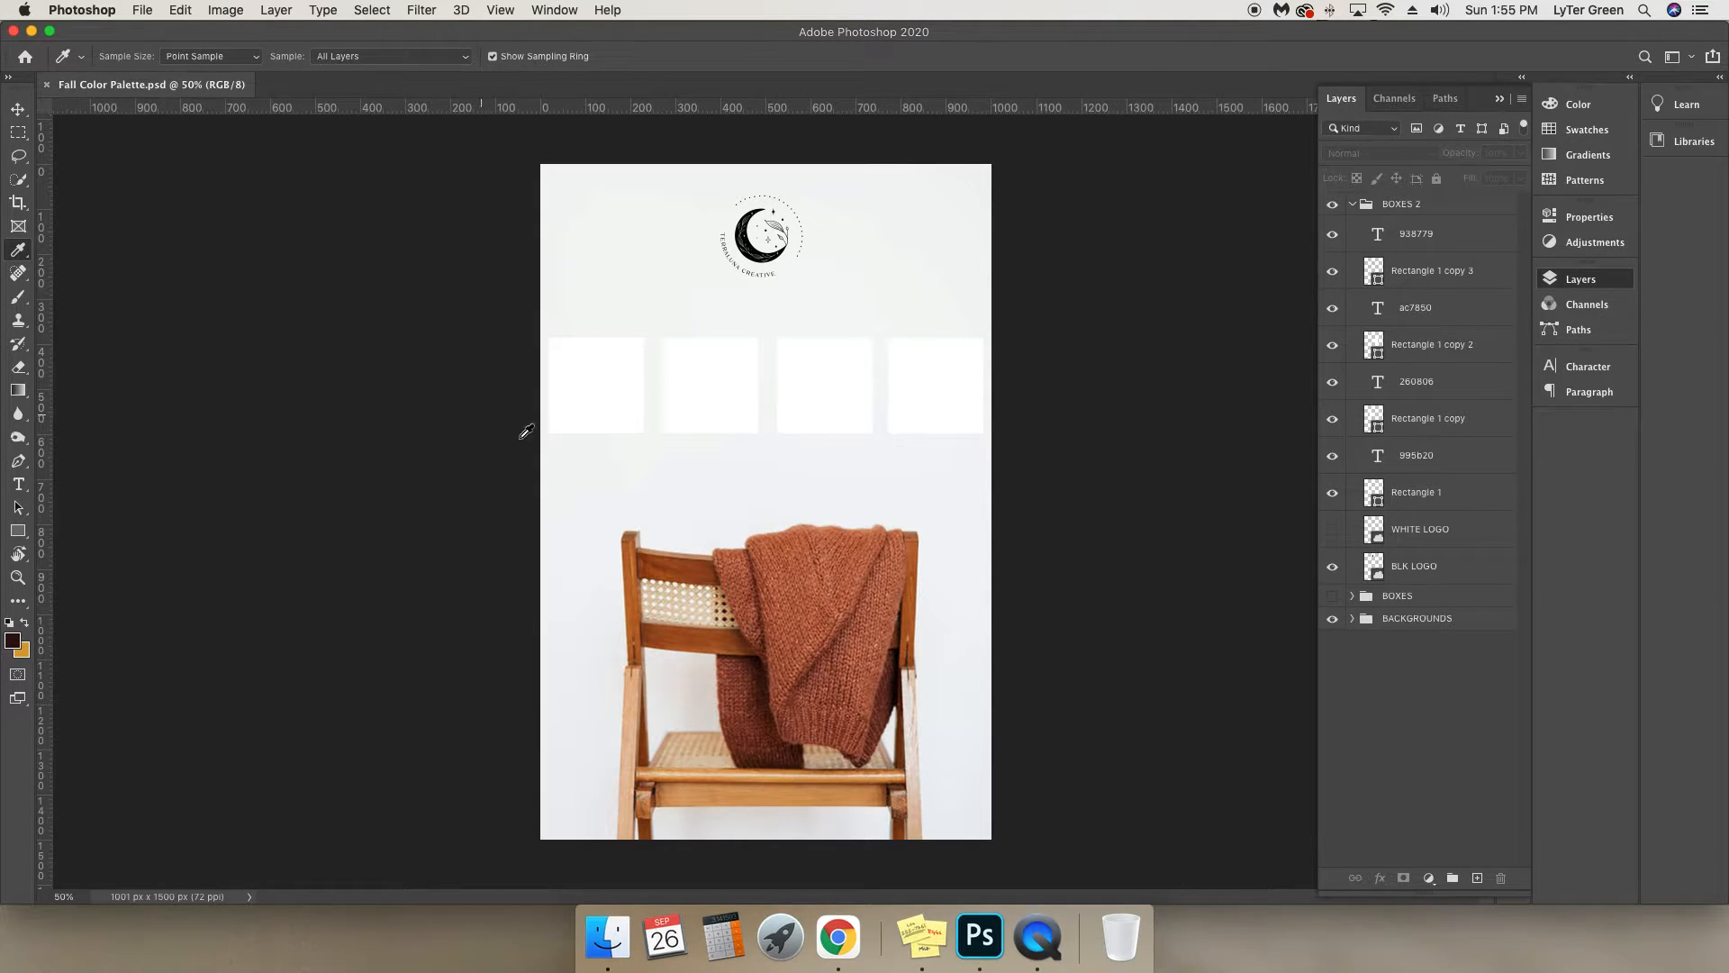
left_click(780, 554)
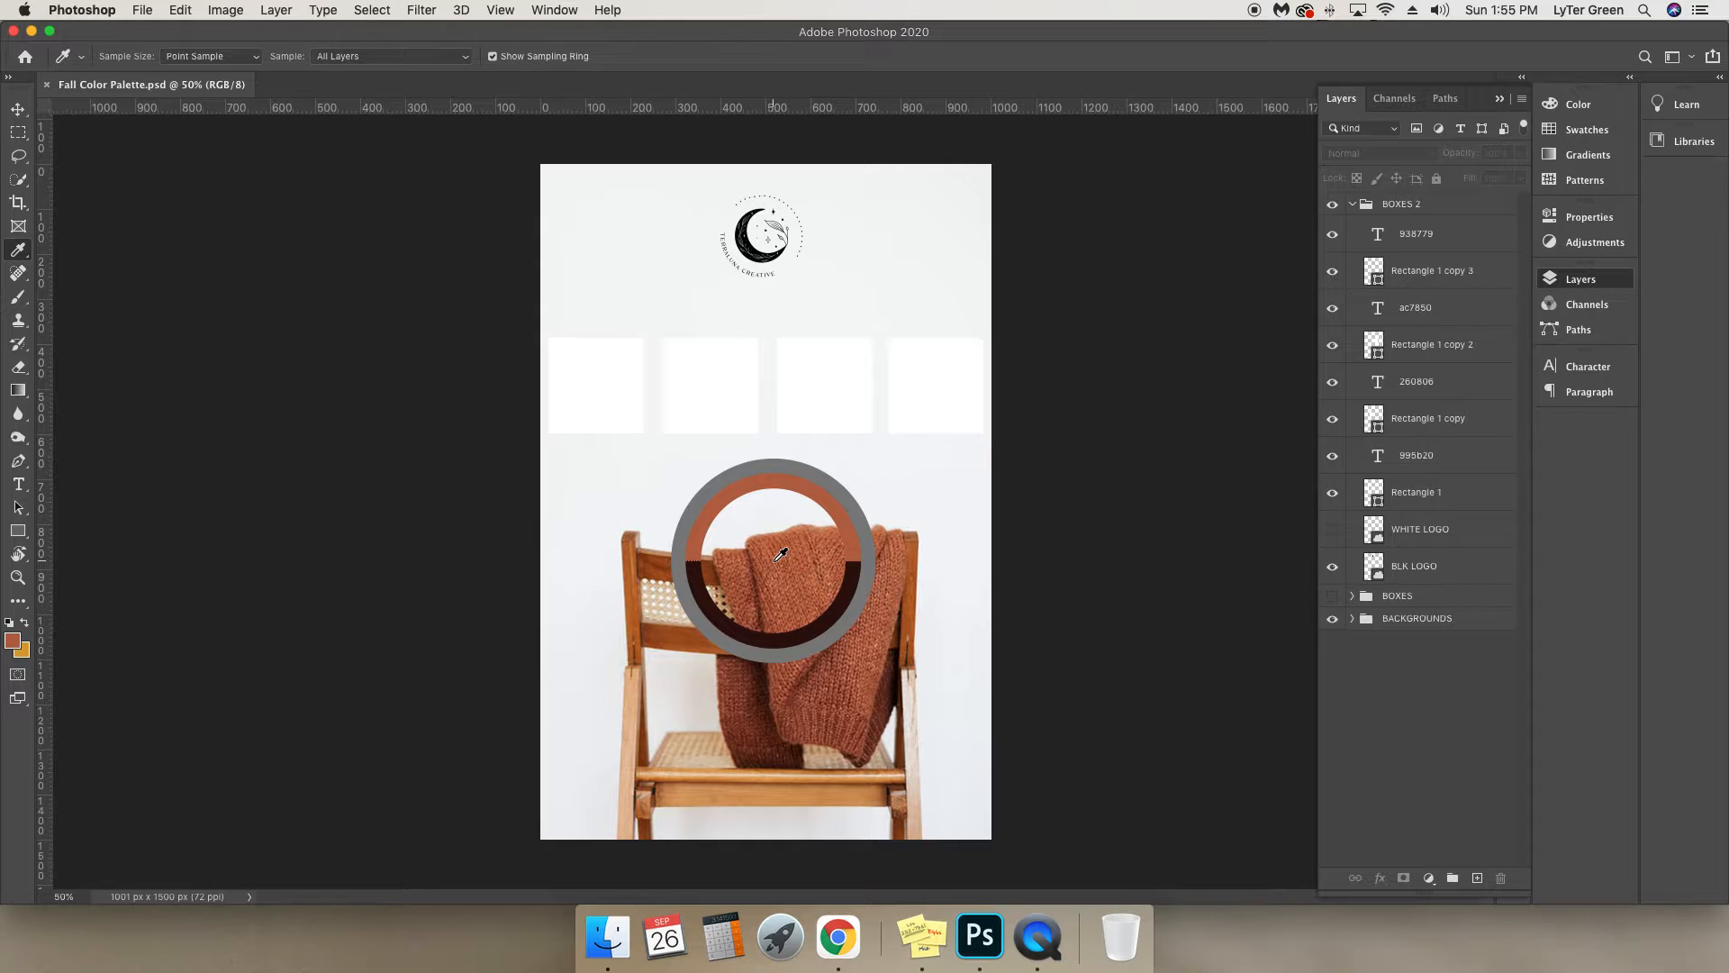
mouse_move(780, 554)
left_mouse_down()
mouse_move(708, 564)
mouse_move(635, 546)
mouse_move(641, 624)
mouse_move(710, 631)
mouse_move(748, 679)
mouse_move(714, 732)
mouse_move(761, 678)
mouse_move(783, 567)
left_mouse_up()
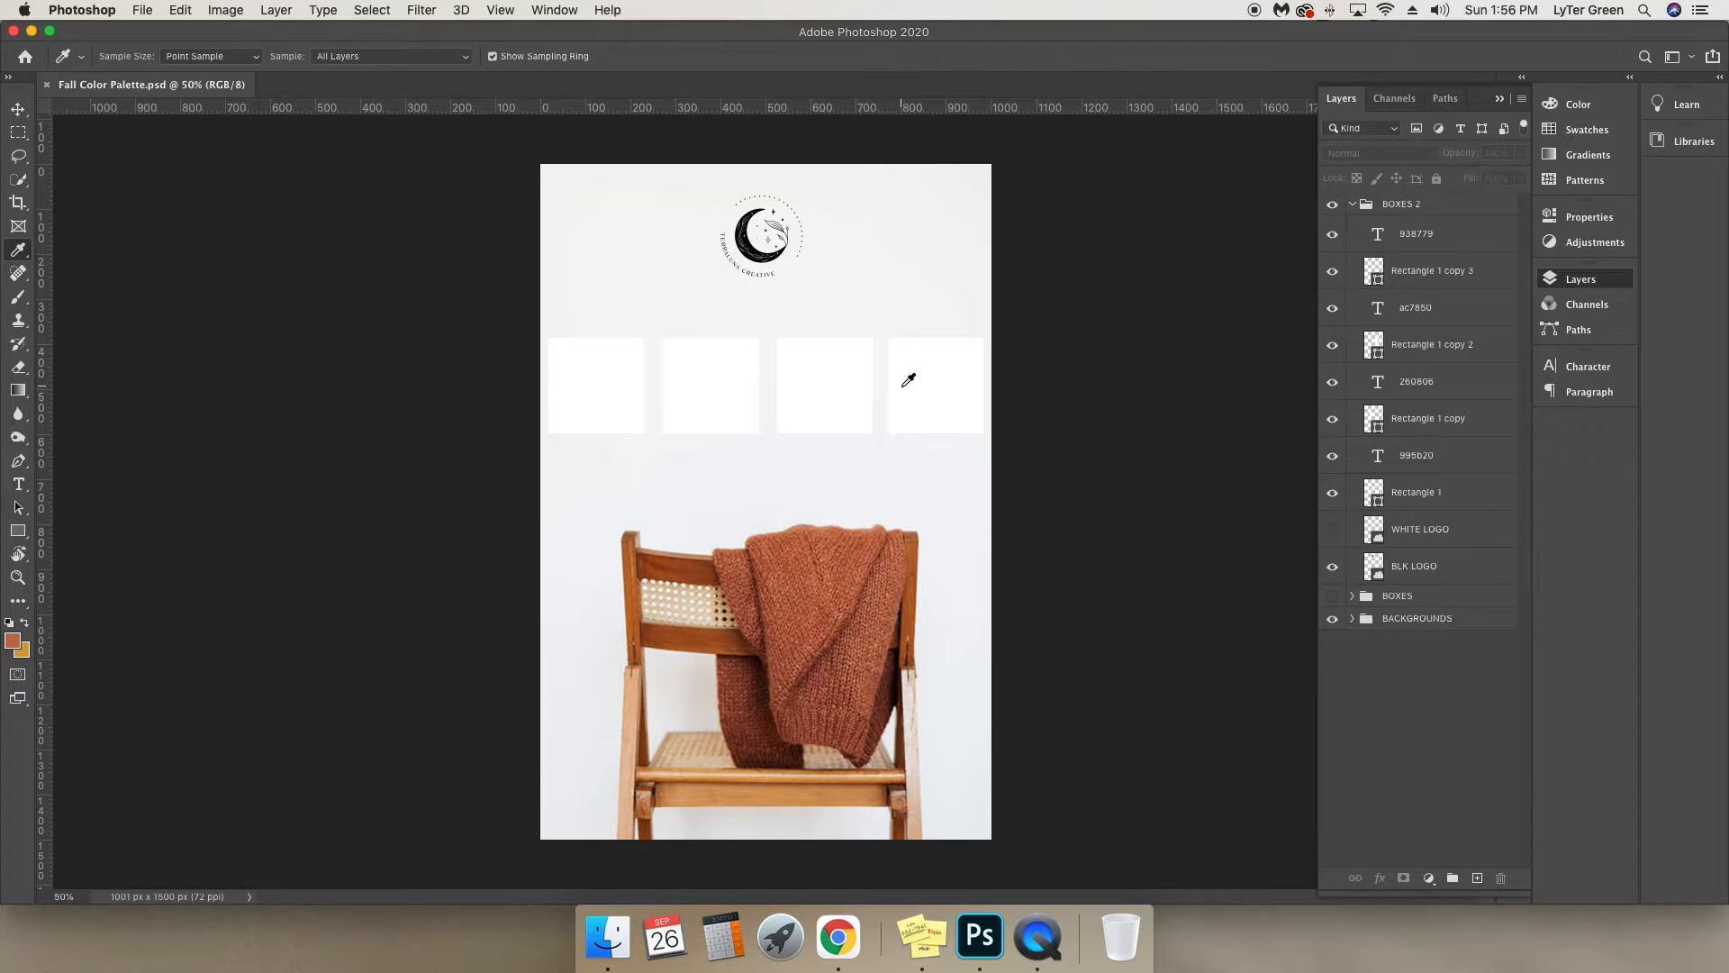
left_click(19, 111)
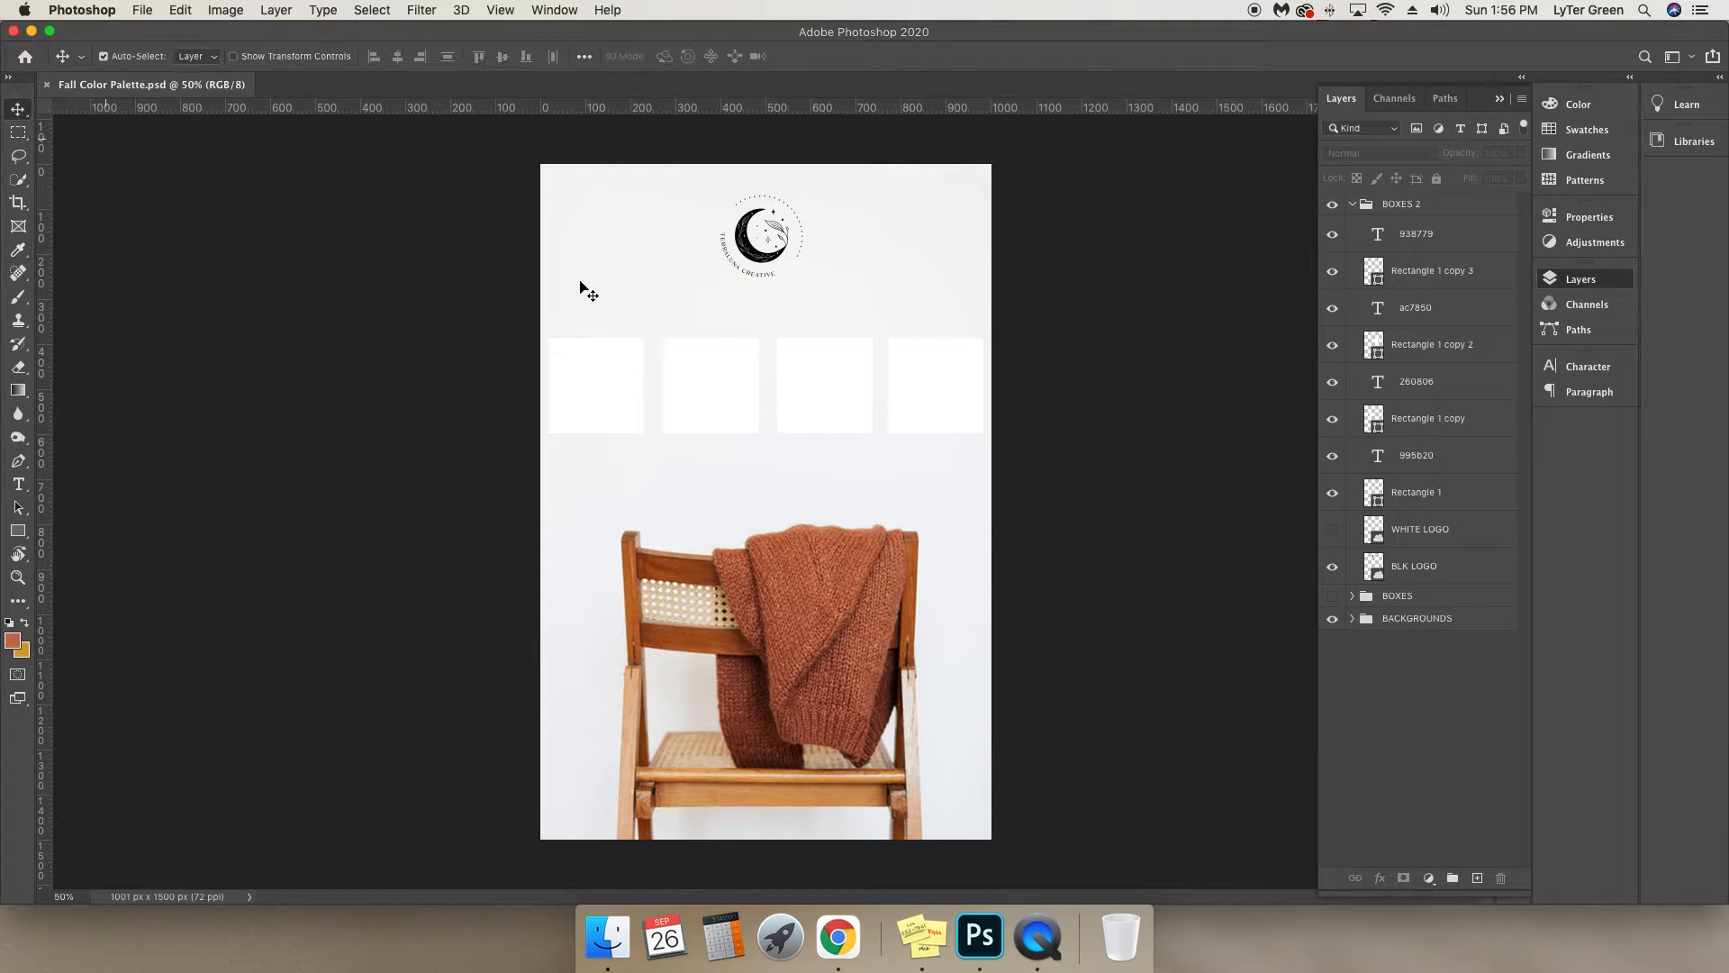
Recolour the first square, Rectangle 1, with a rust orange sampled from the upper part of the sweater.
left_click(1472, 496)
left_click(1331, 494)
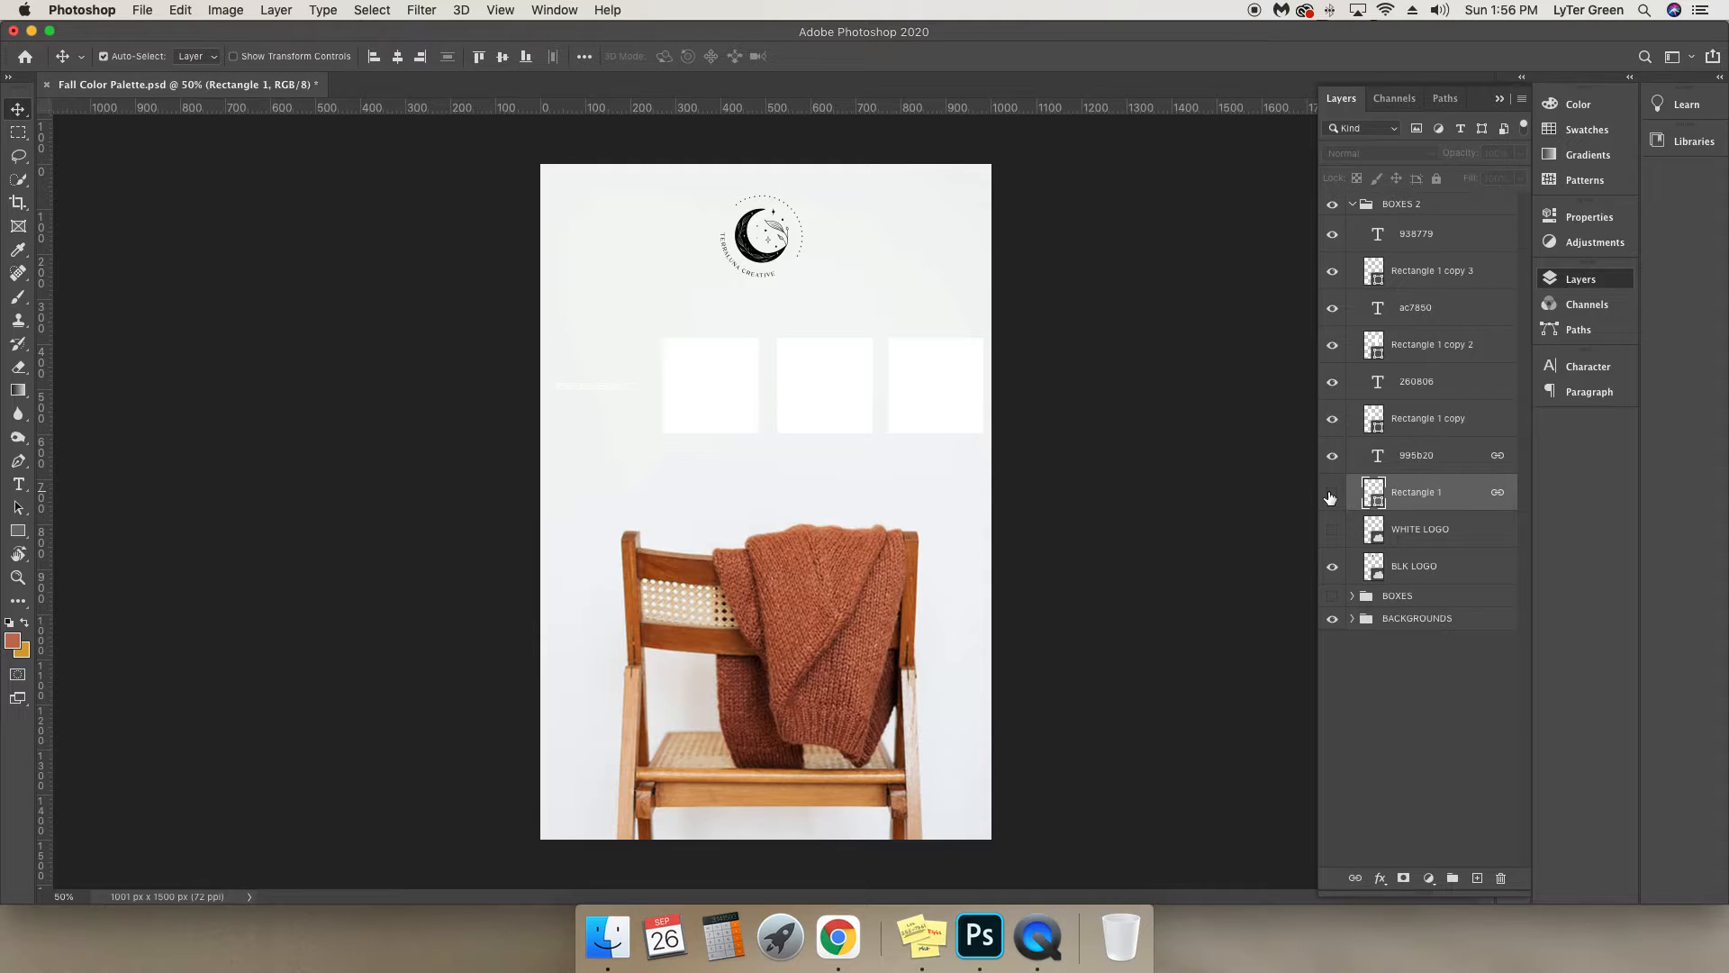
left_click(1331, 493)
double_click(1375, 504)
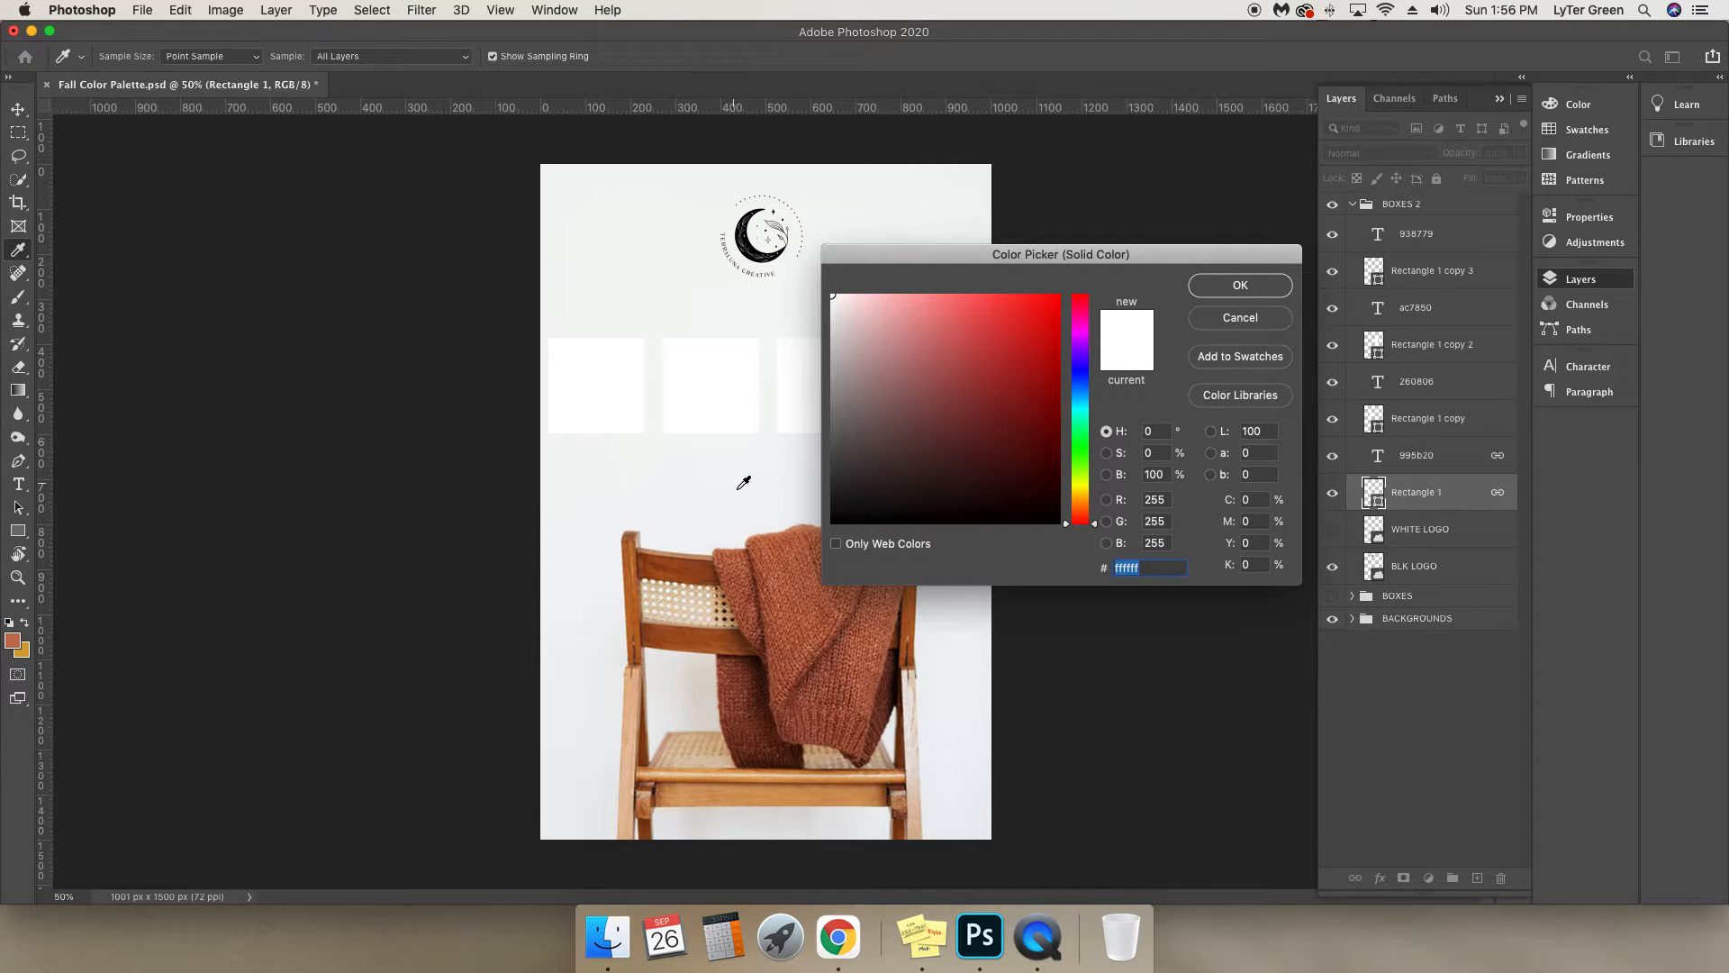
left_click(765, 571)
left_click(766, 577)
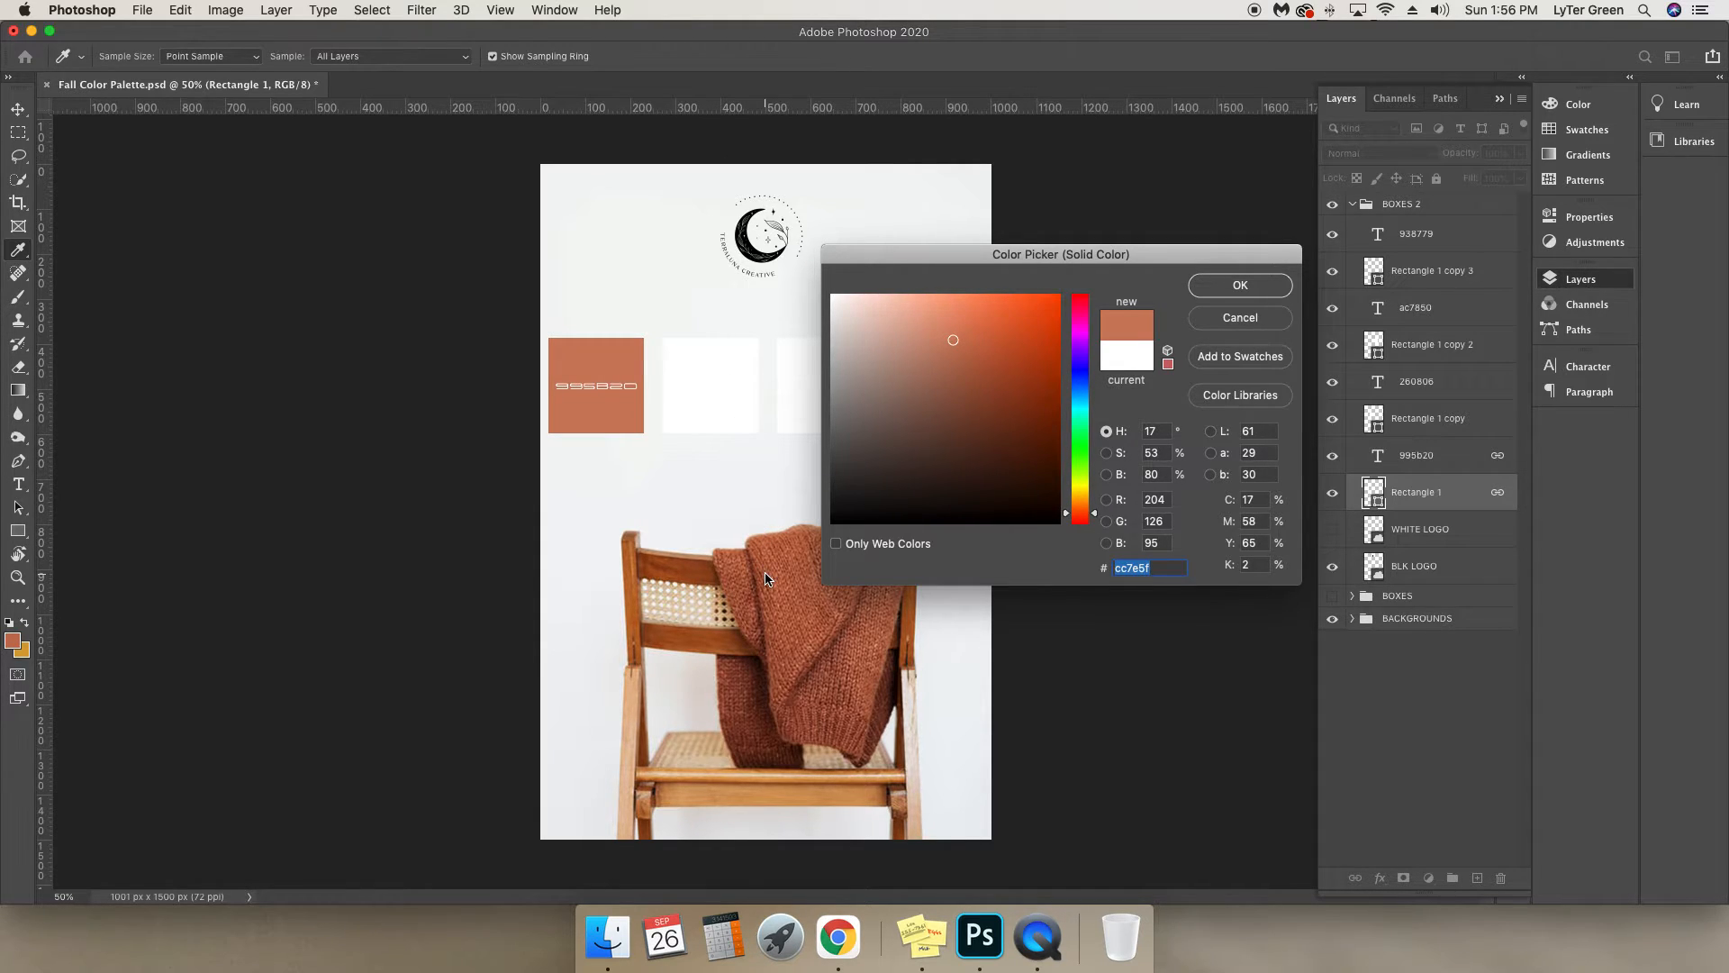
mouse_move(766, 574)
left_mouse_down()
mouse_move(768, 552)
mouse_move(774, 564)
left_mouse_up()
Copy the sampled colour's hex code cc7c5b and accept it as the first square's fill.
left_click(1139, 565)
double_click(1127, 567)
left_click(1141, 567)
double_click(1142, 567)
left_click(1140, 567)
double_click(1133, 566)
left_click(1240, 285)
key("v")
Replace the hex label on the first square with cc7c5b.
left_click(1436, 455)
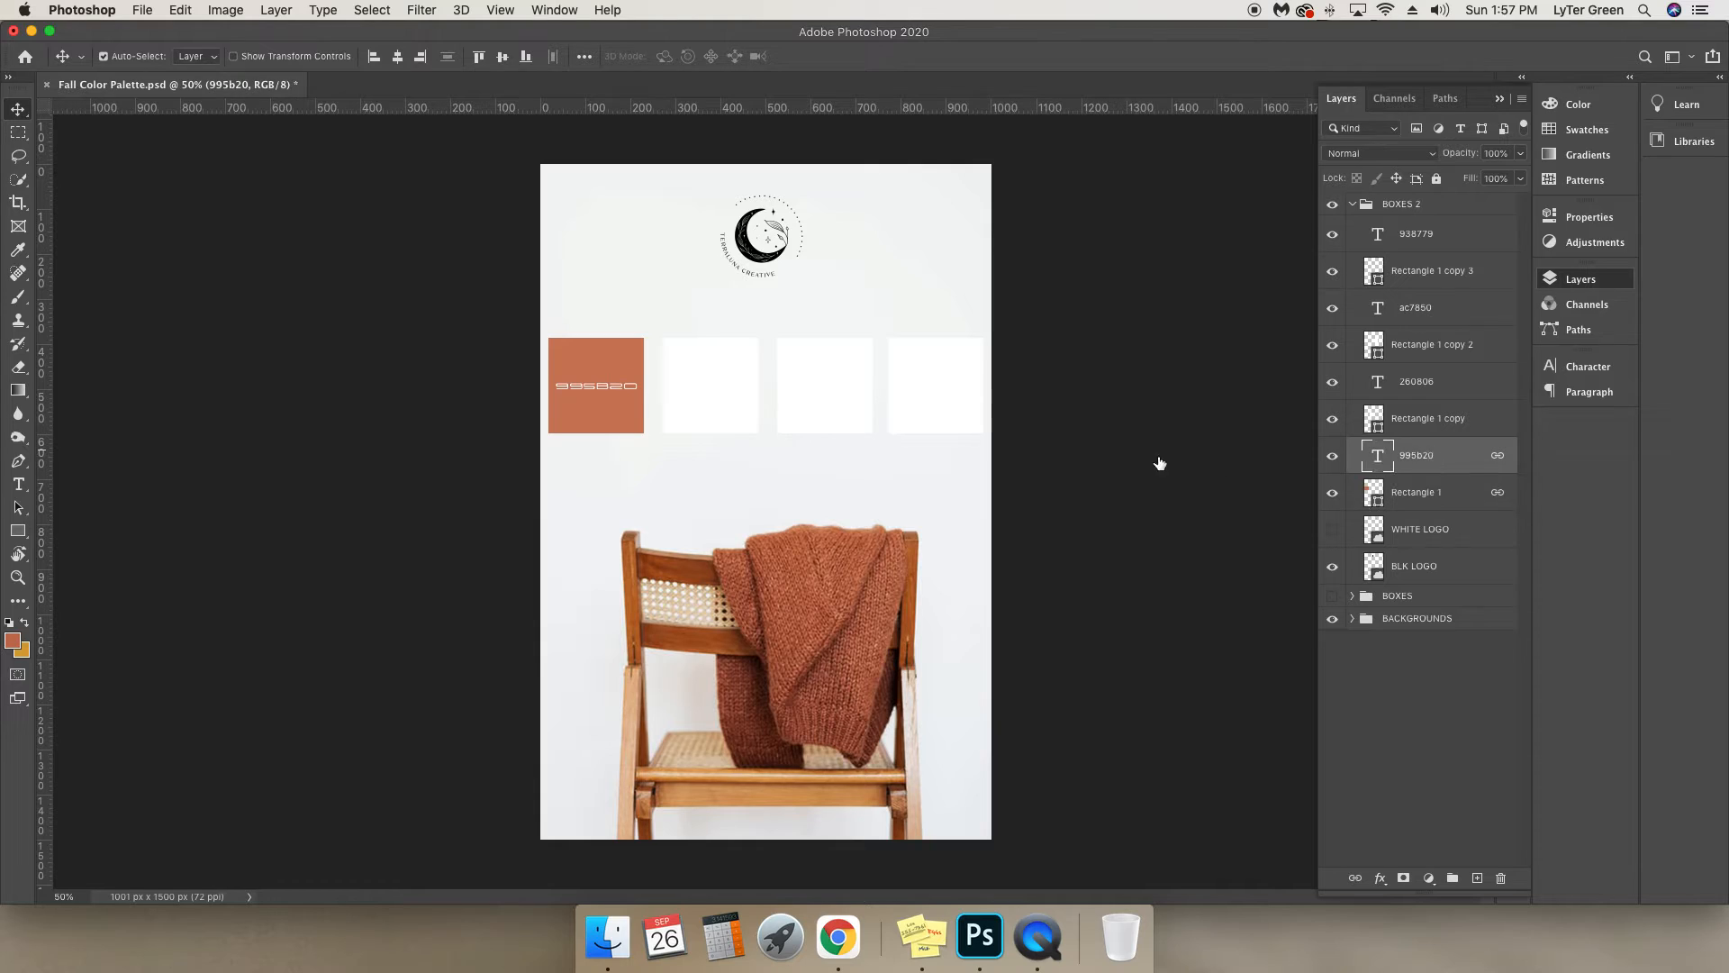
left_click(18, 484)
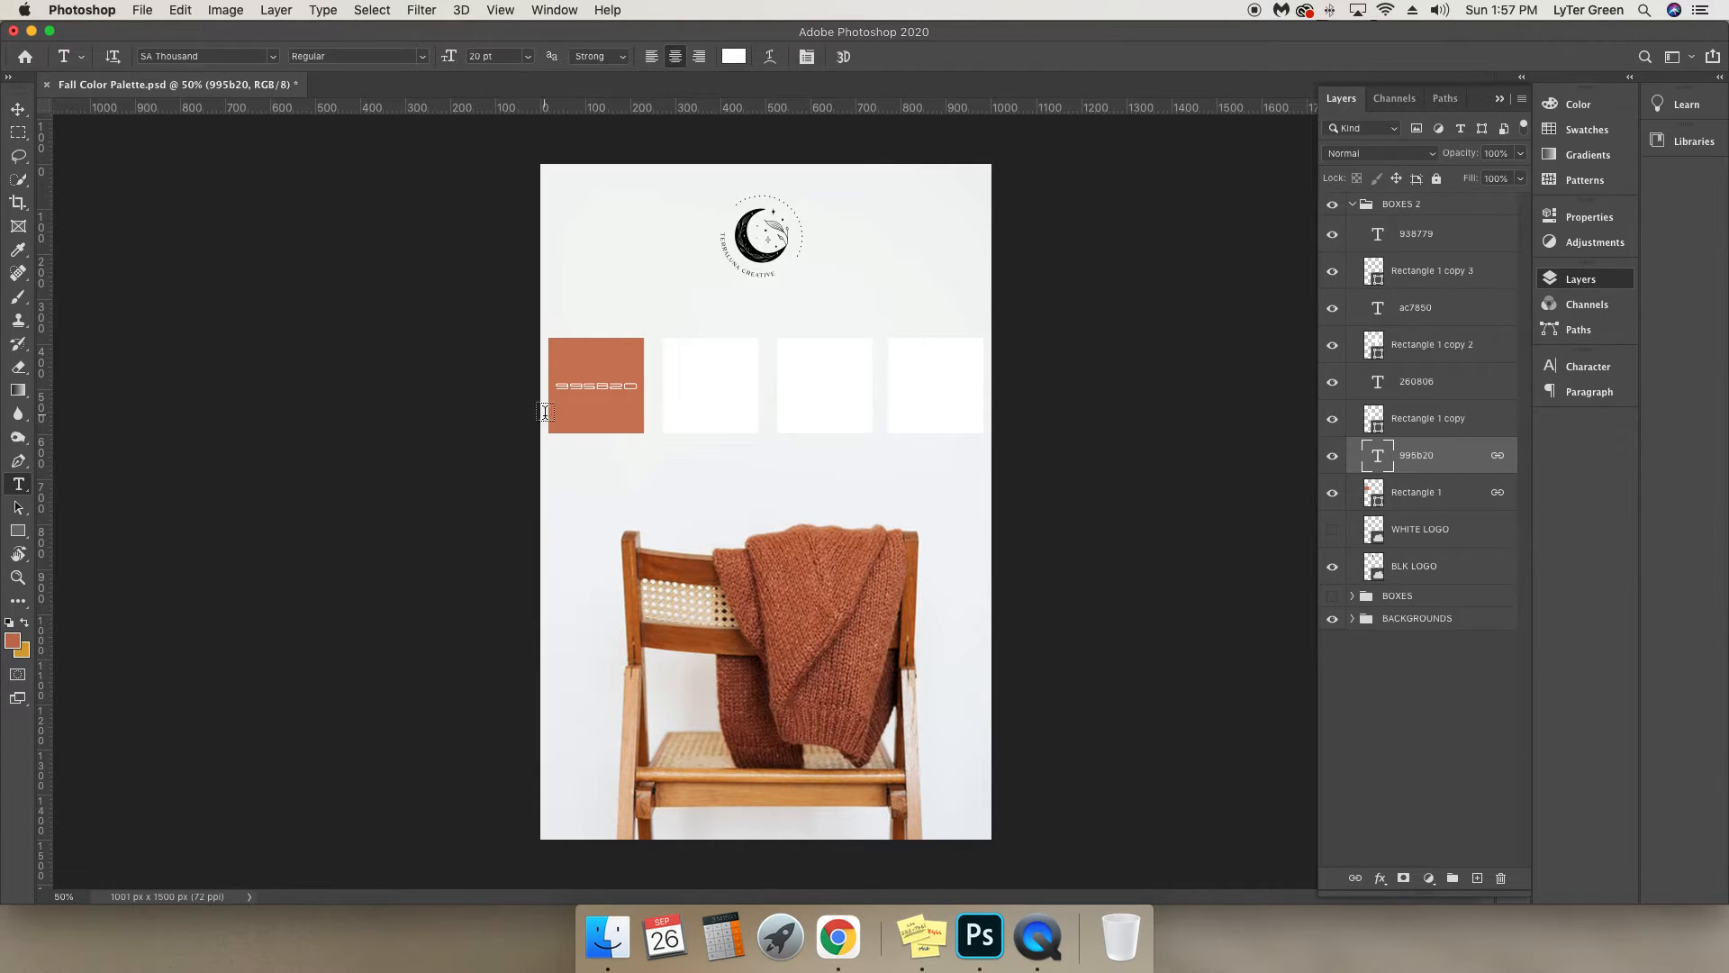
double_click(603, 385)
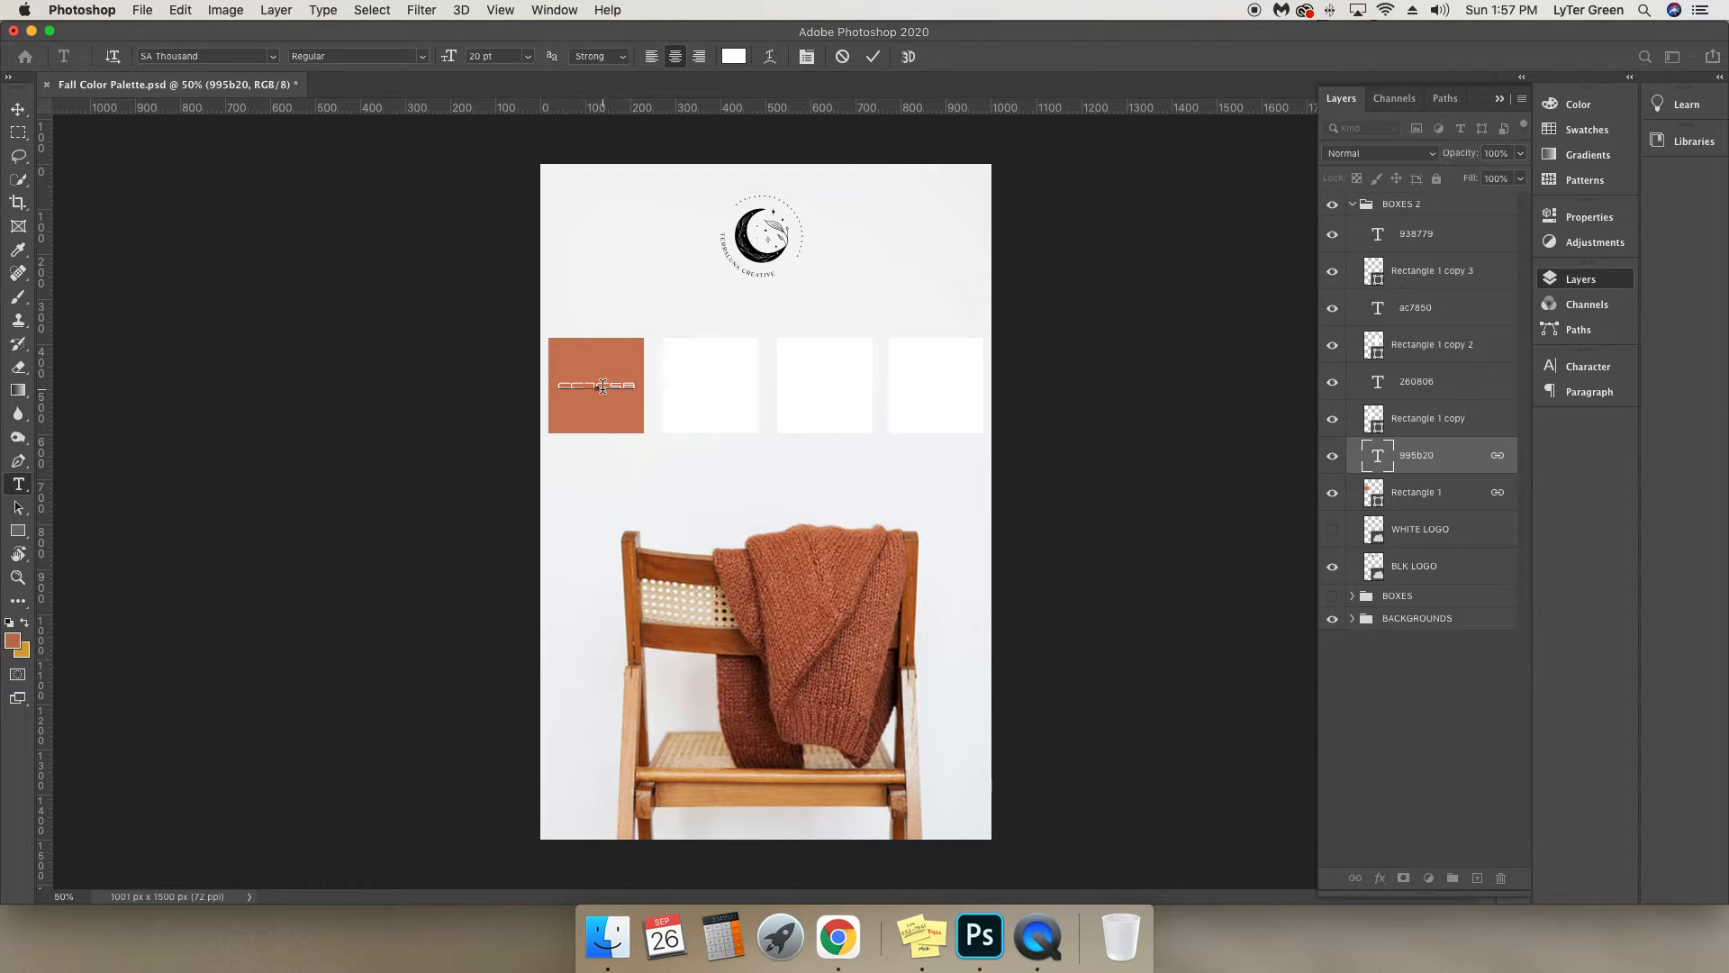
left_click(14, 112)
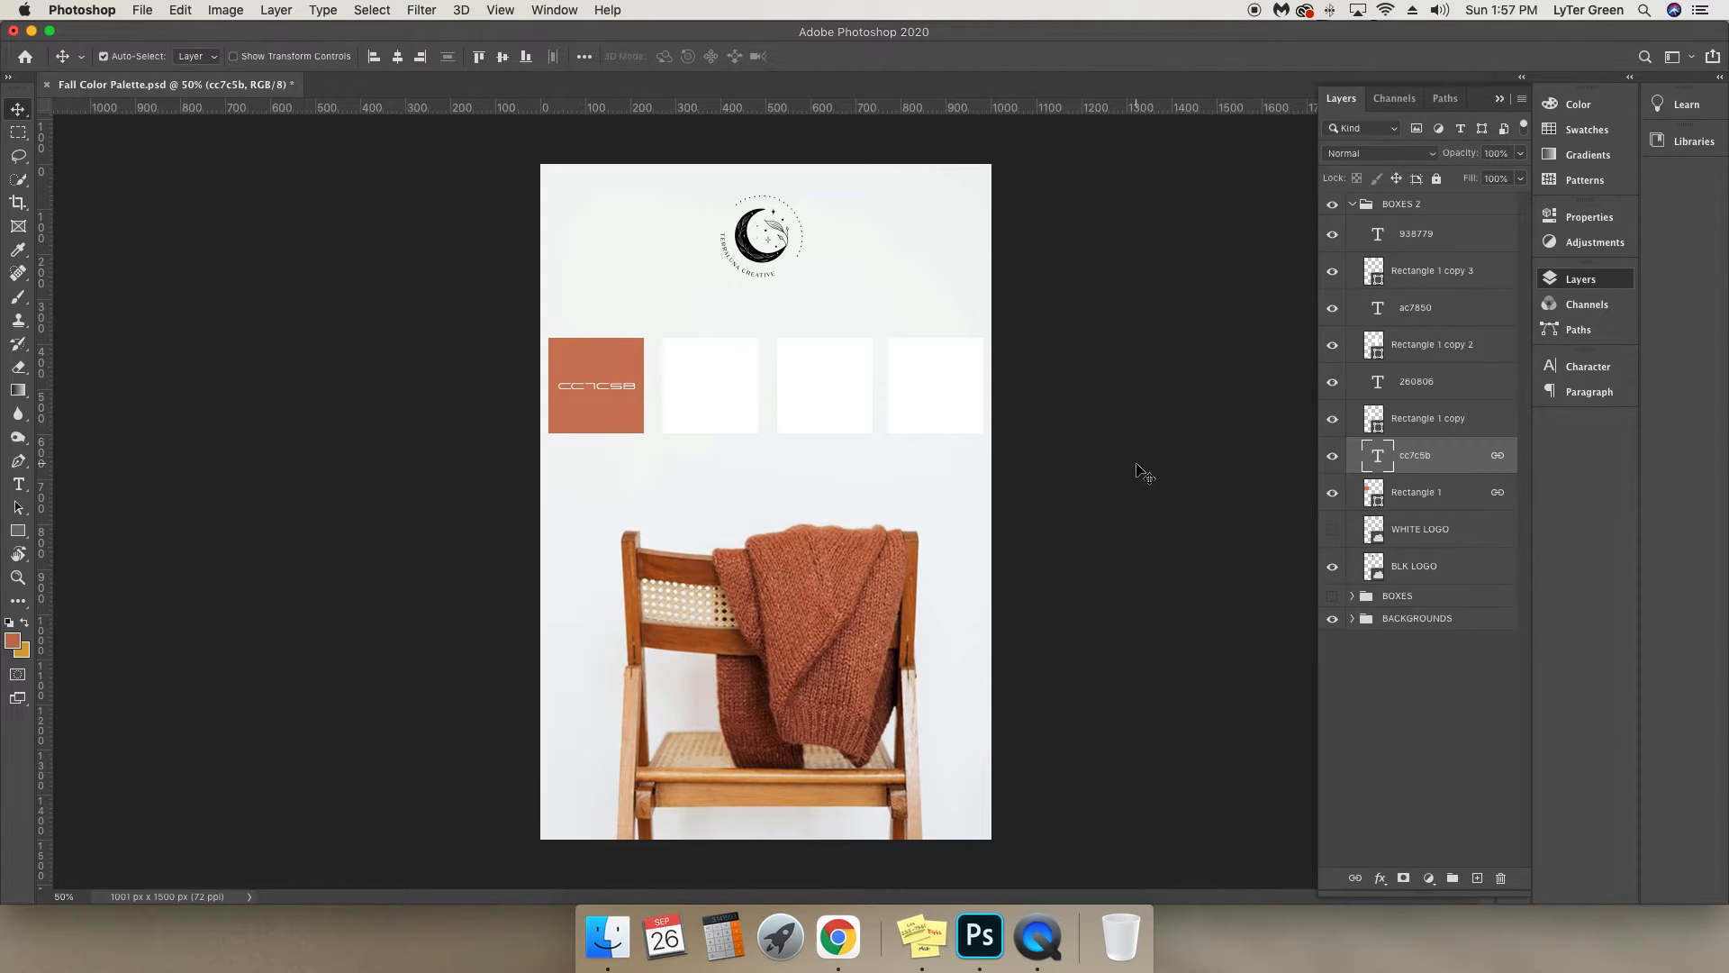
Fill the third square, Rectangle 1 copy 2, with cf8544 sampled from the chair's wooden frame and copy the hex code.
left_click(1418, 349)
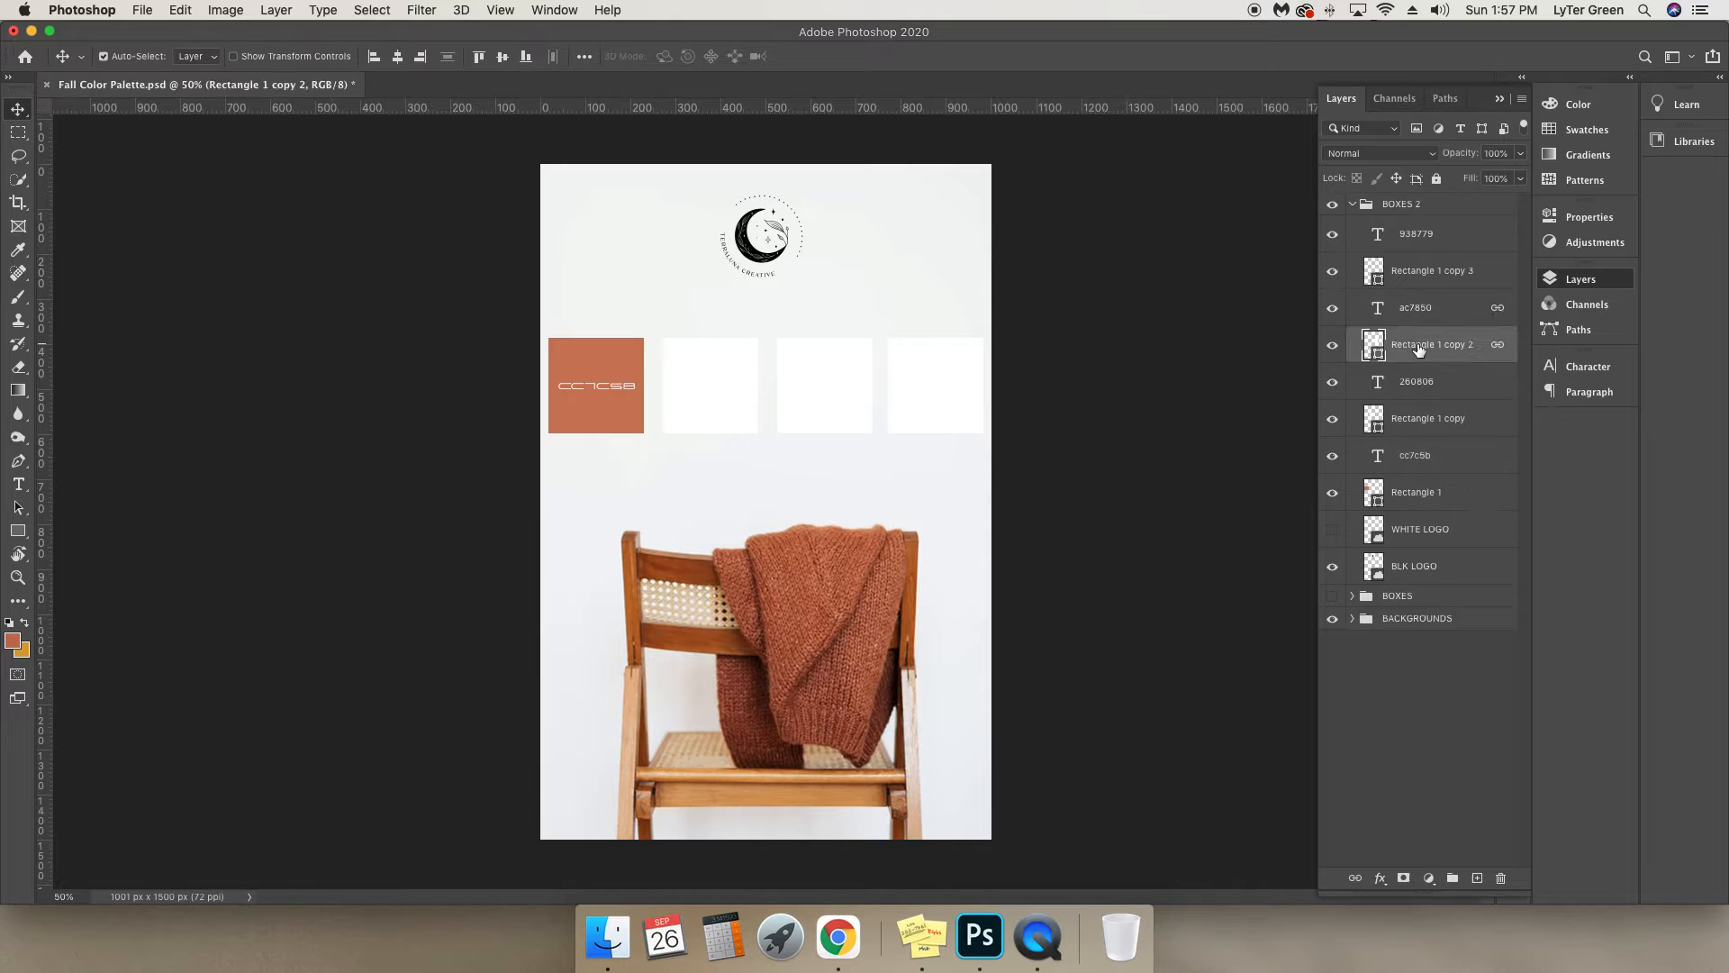
double_click(1378, 356)
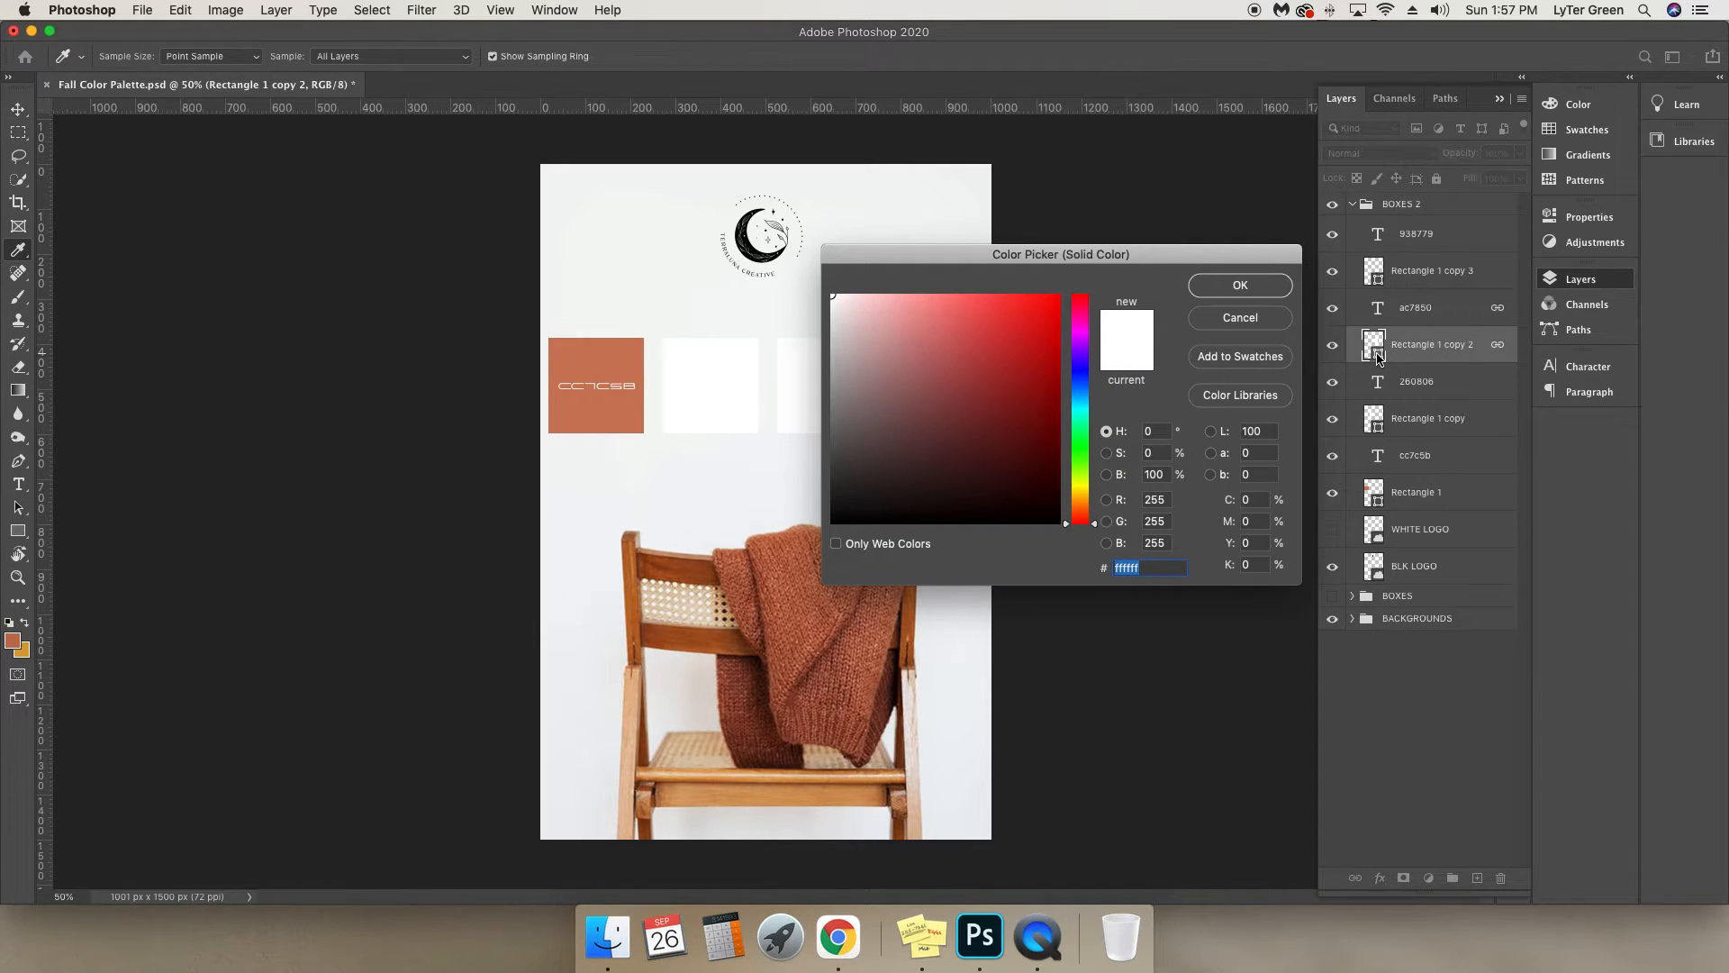
left_click(1261, 317)
left_click(1332, 347)
left_click(1335, 348)
left_click(710, 569)
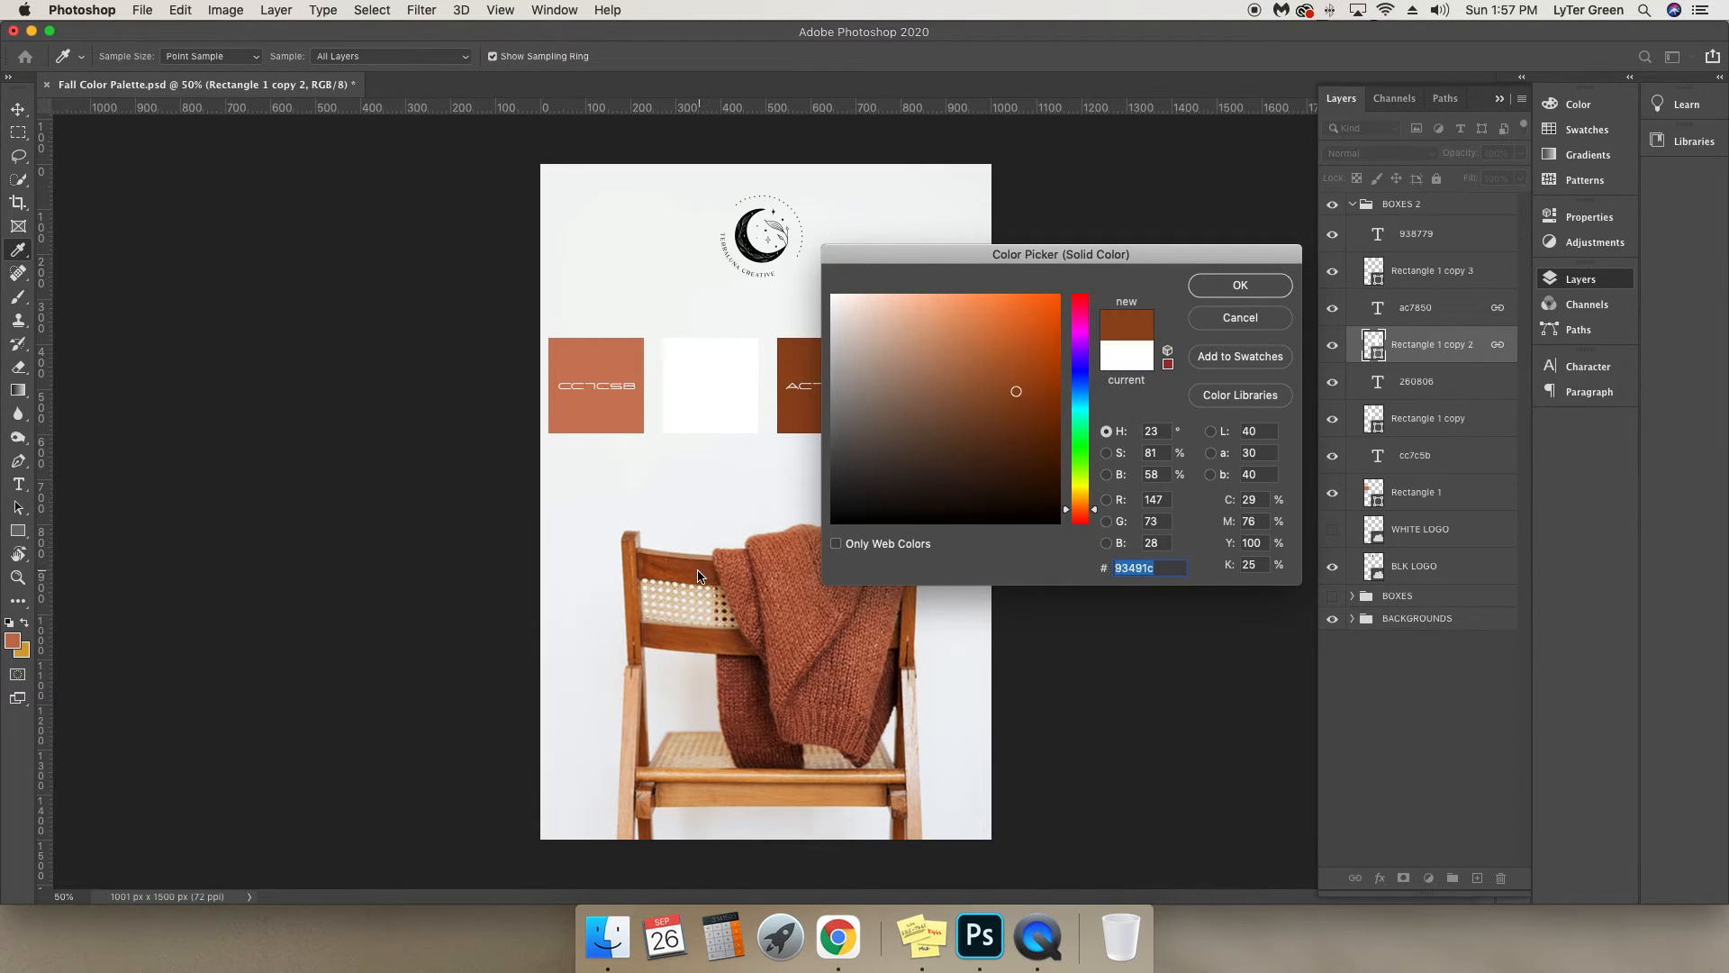
left_click_drag(698, 576, 633, 570)
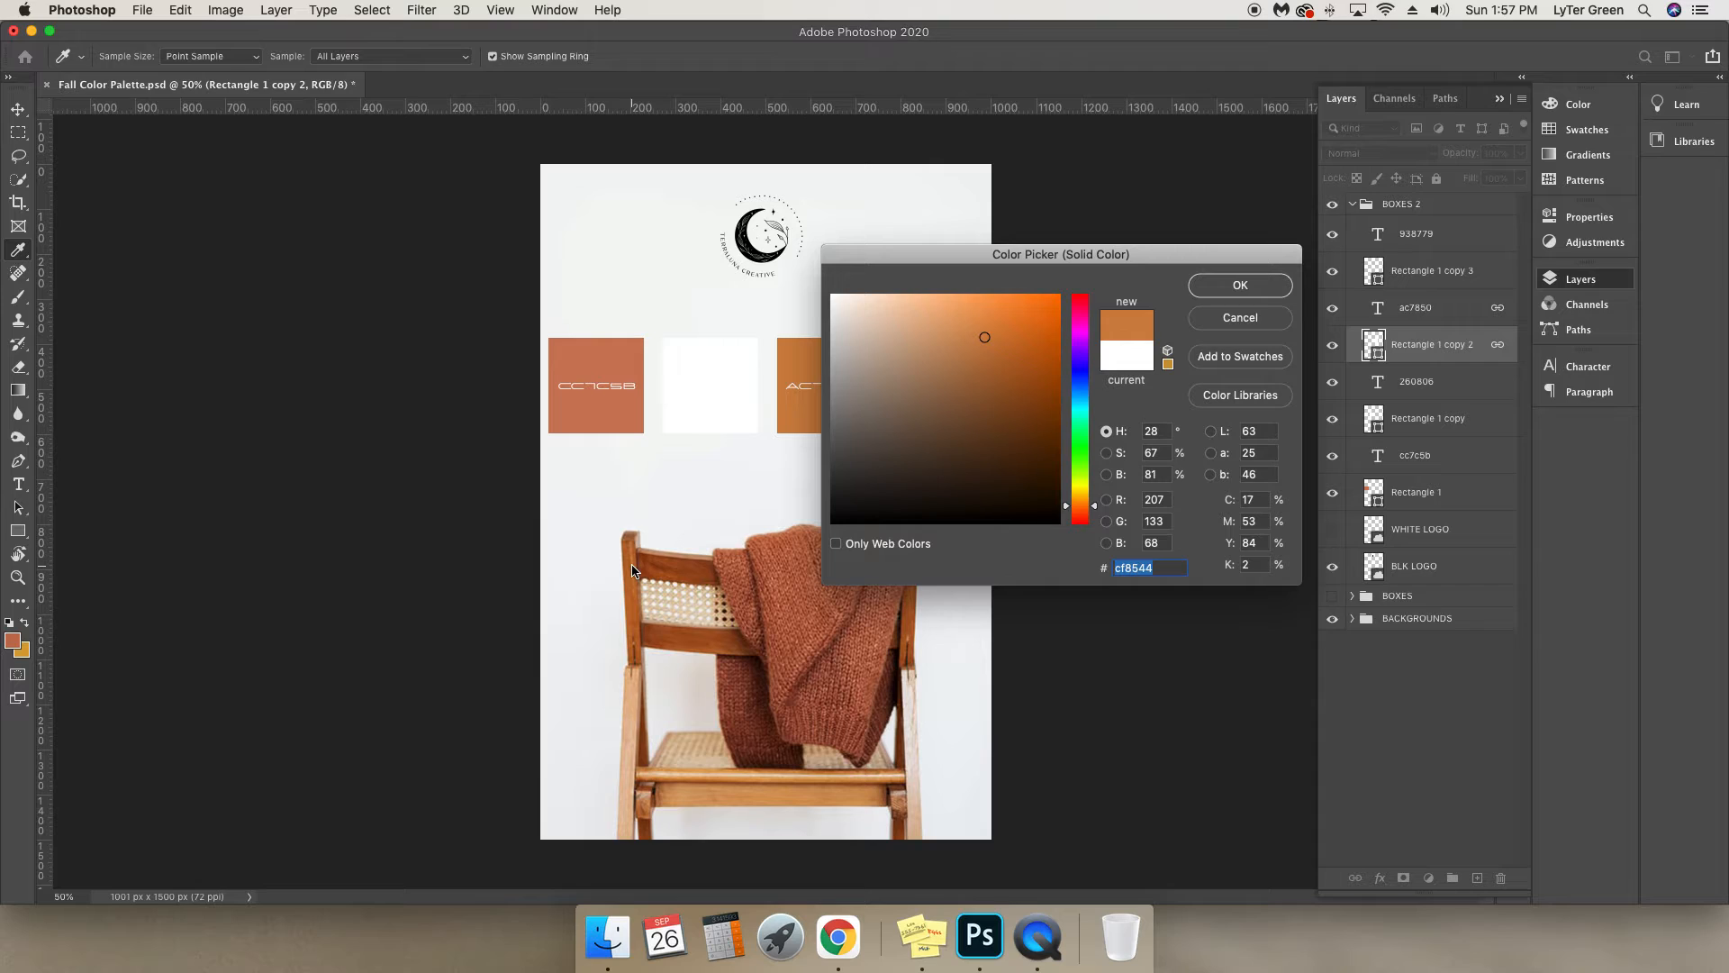
left_click(1134, 568)
double_click(1133, 567)
key("super+c")
left_click(1240, 285)
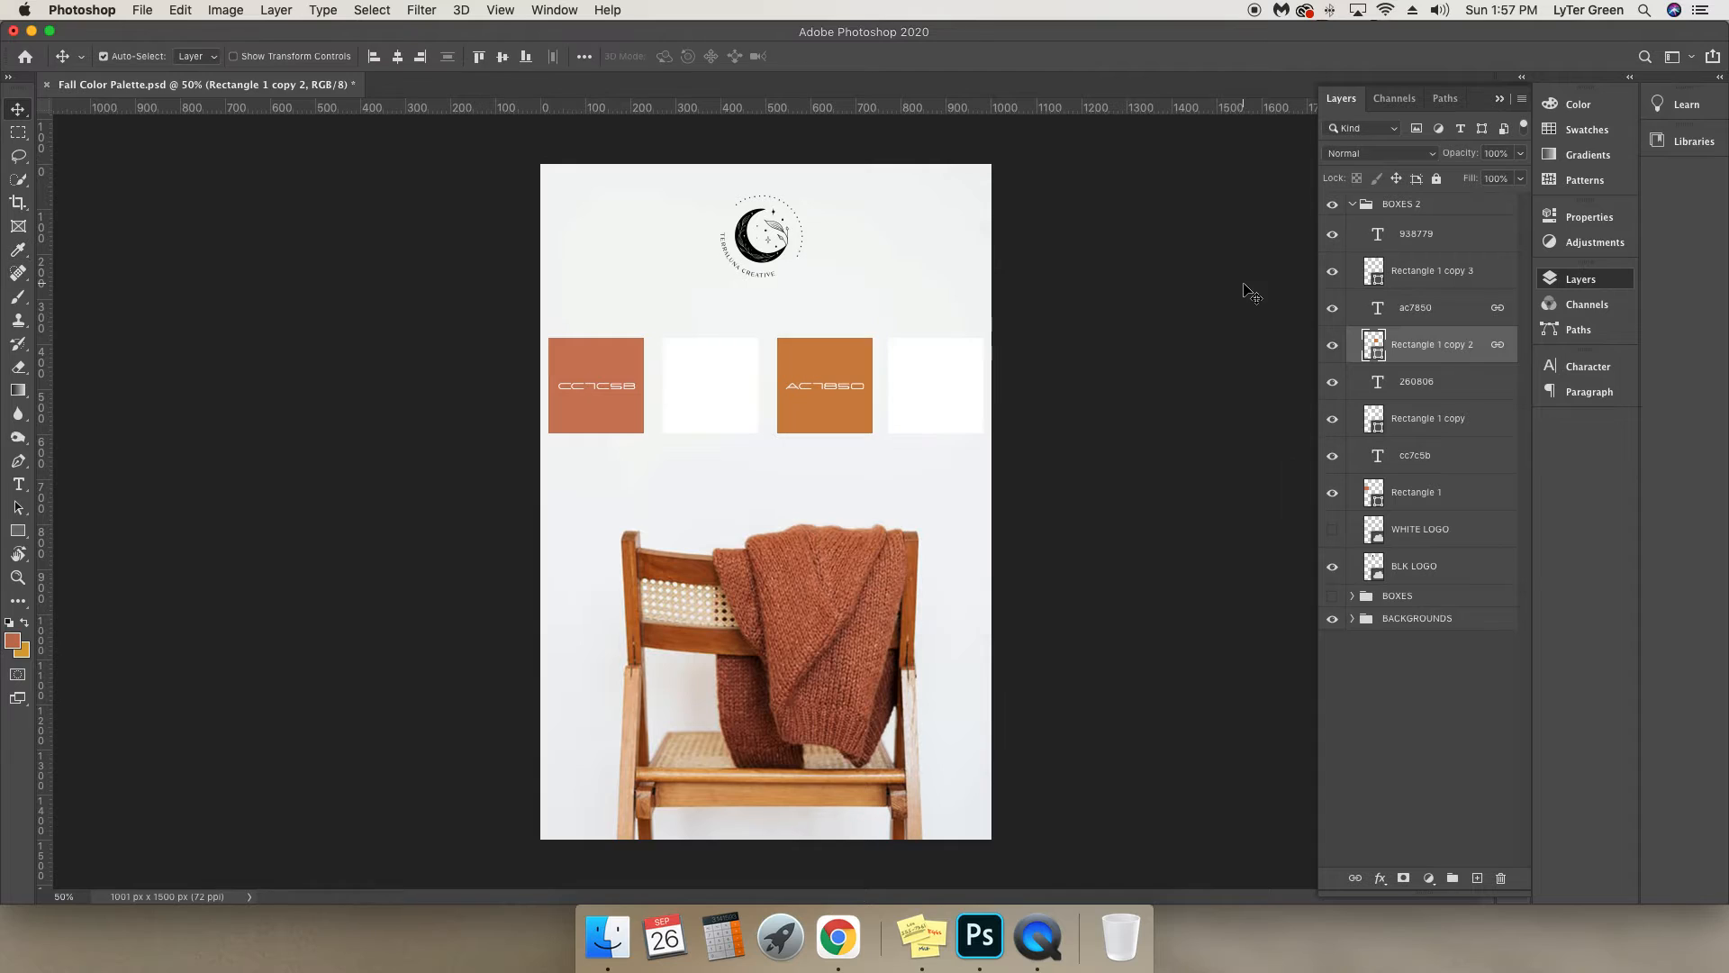
Replace the hex label on the third square with cf8544.
left_click(1416, 311)
left_click(1341, 308)
left_click(1341, 309)
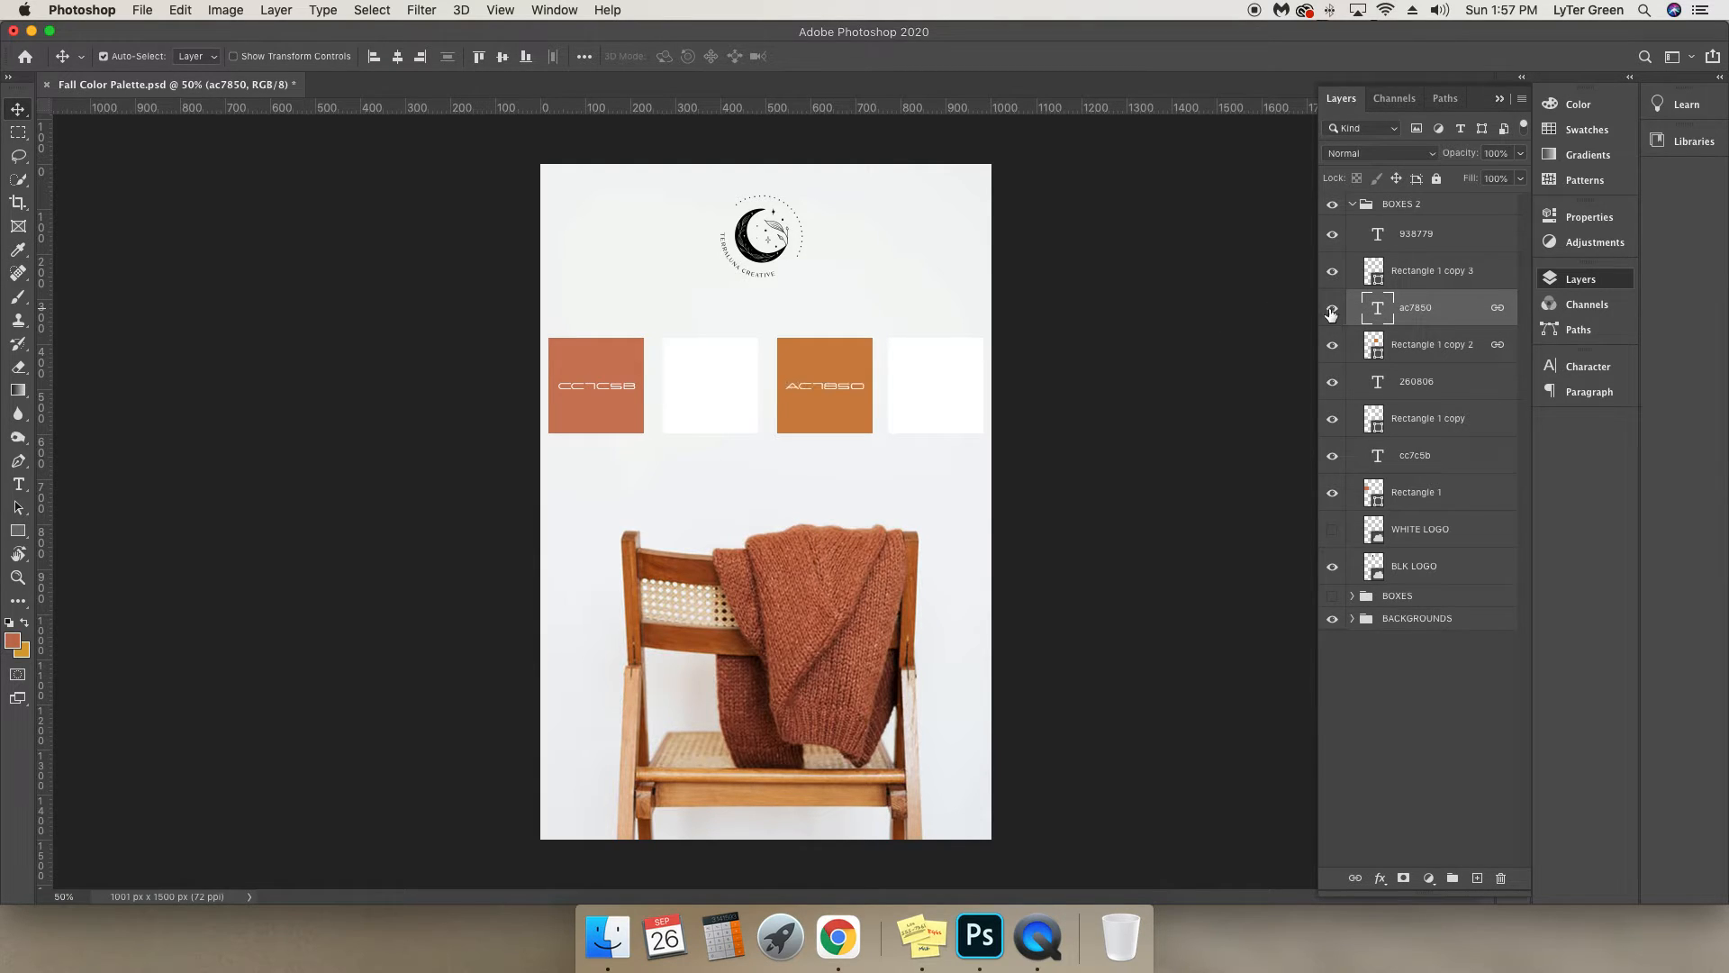
left_click(18, 484)
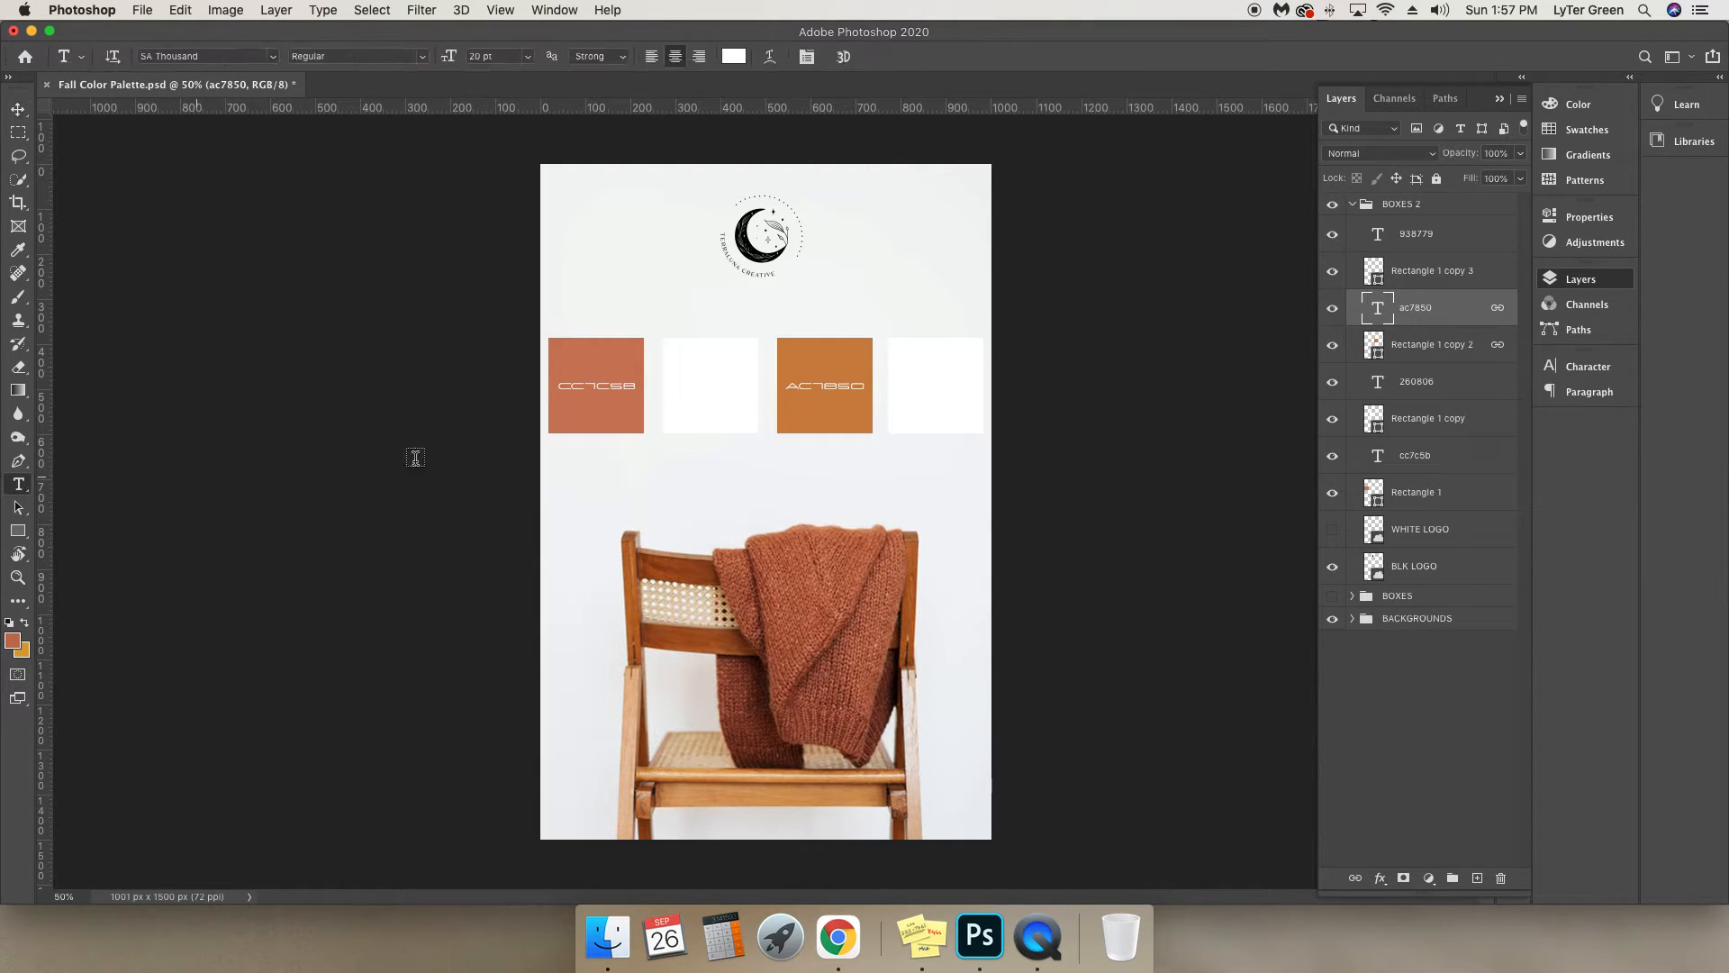
double_click(827, 385)
key("super+v")
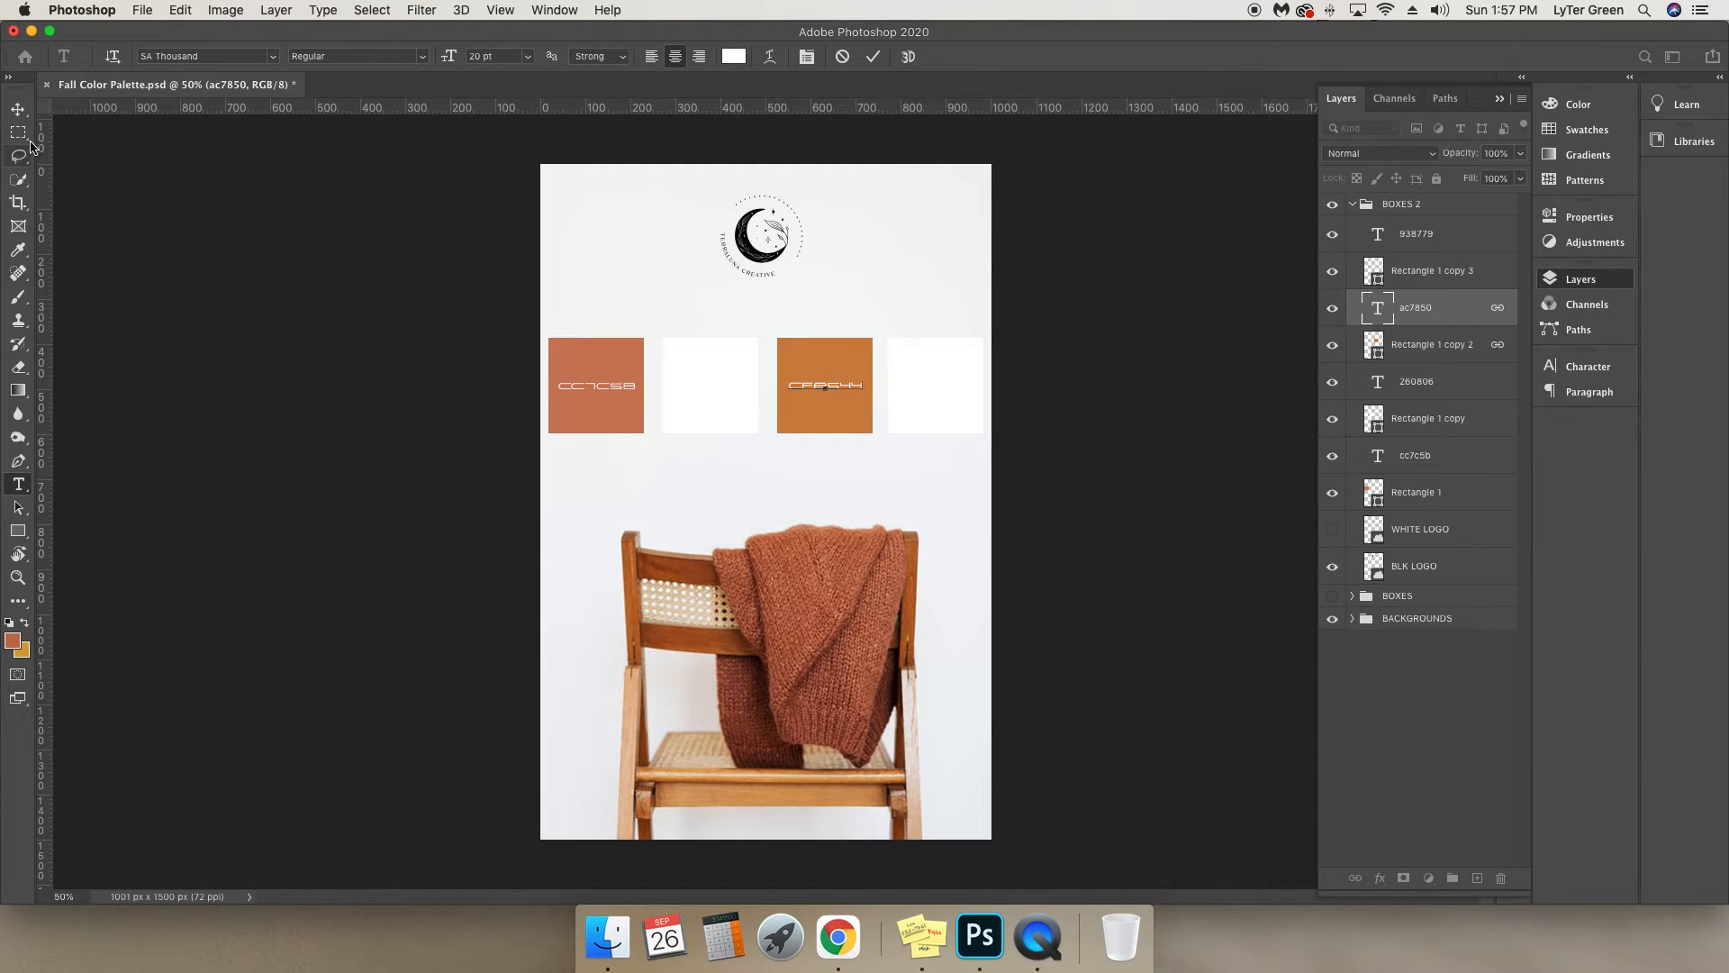
left_click(18, 109)
Fill the second square, Rectangle 1 copy, with e3c8ab sampled from the chair seat's front edge and copy the hex code.
left_click(1416, 425)
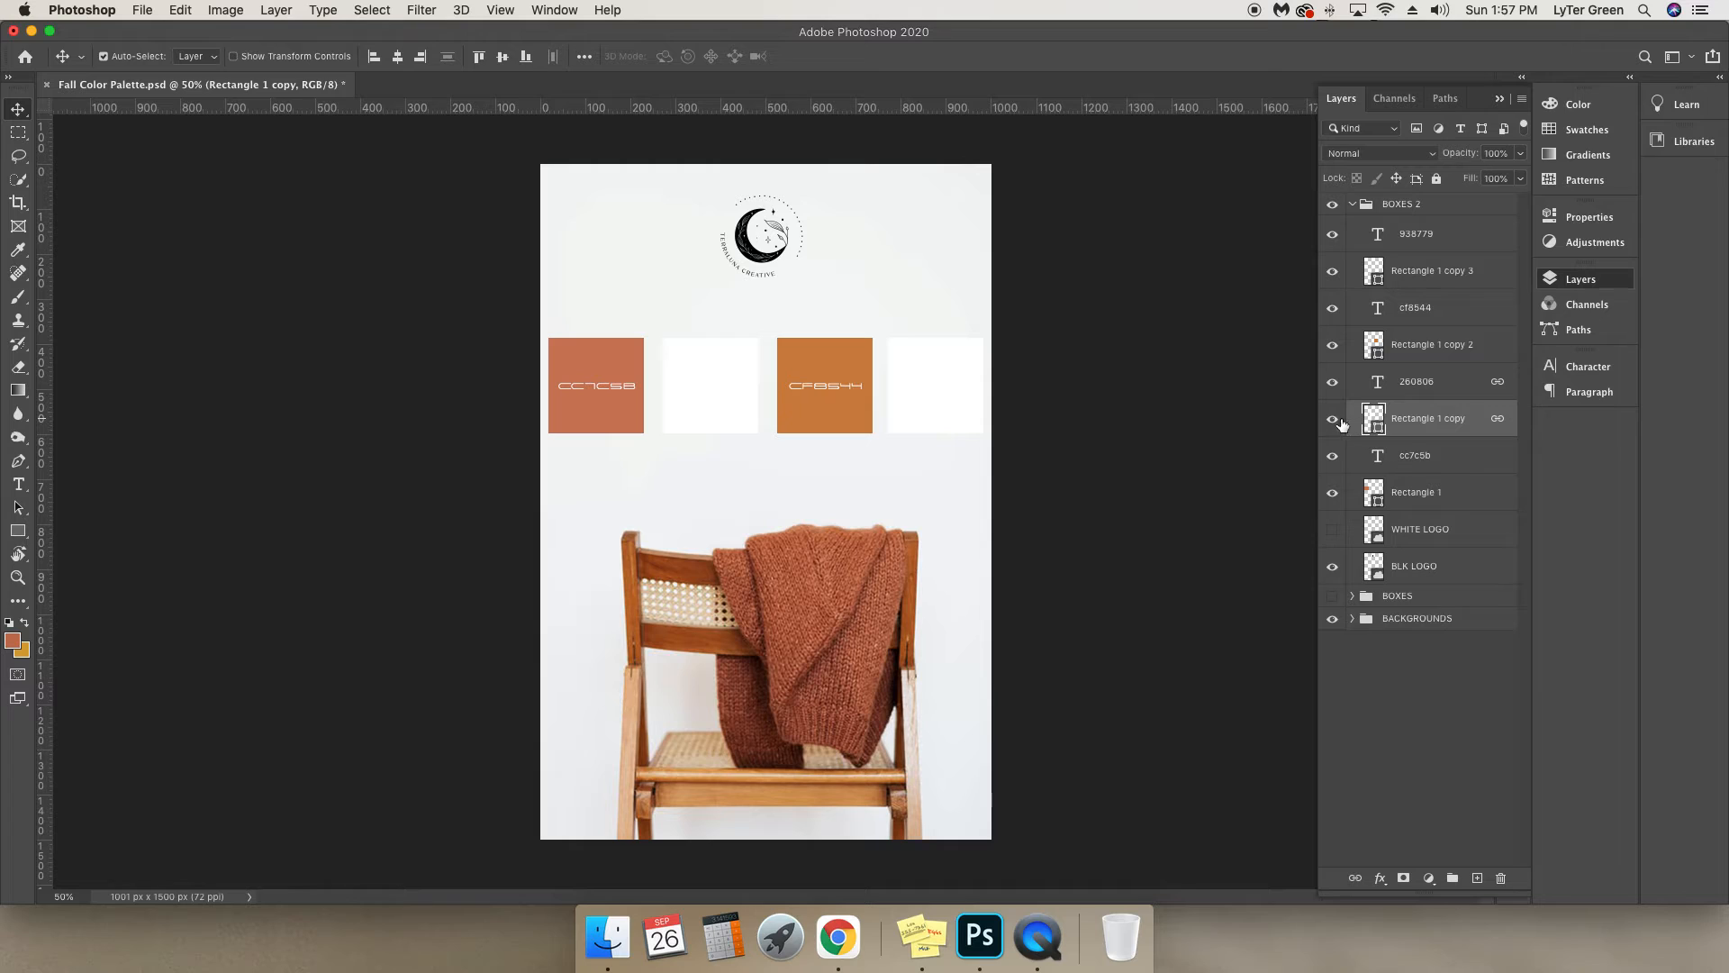
left_click(1333, 420)
left_click(1333, 422)
double_click(1374, 418)
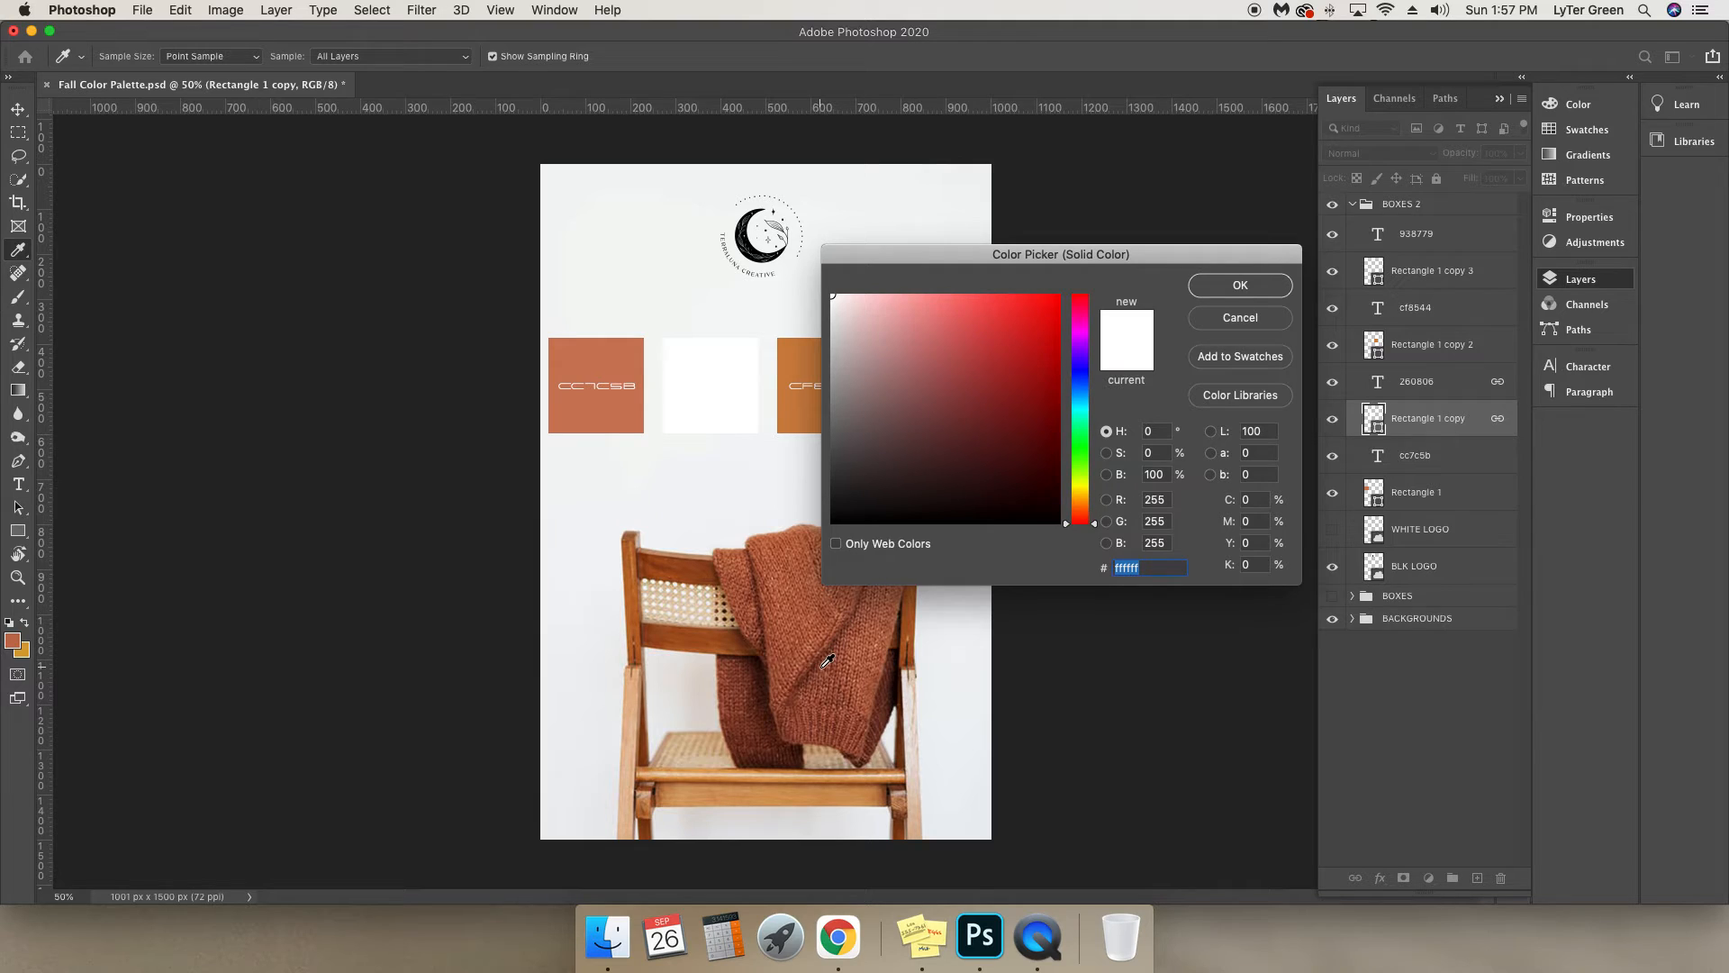
left_click_drag(906, 706, 761, 779)
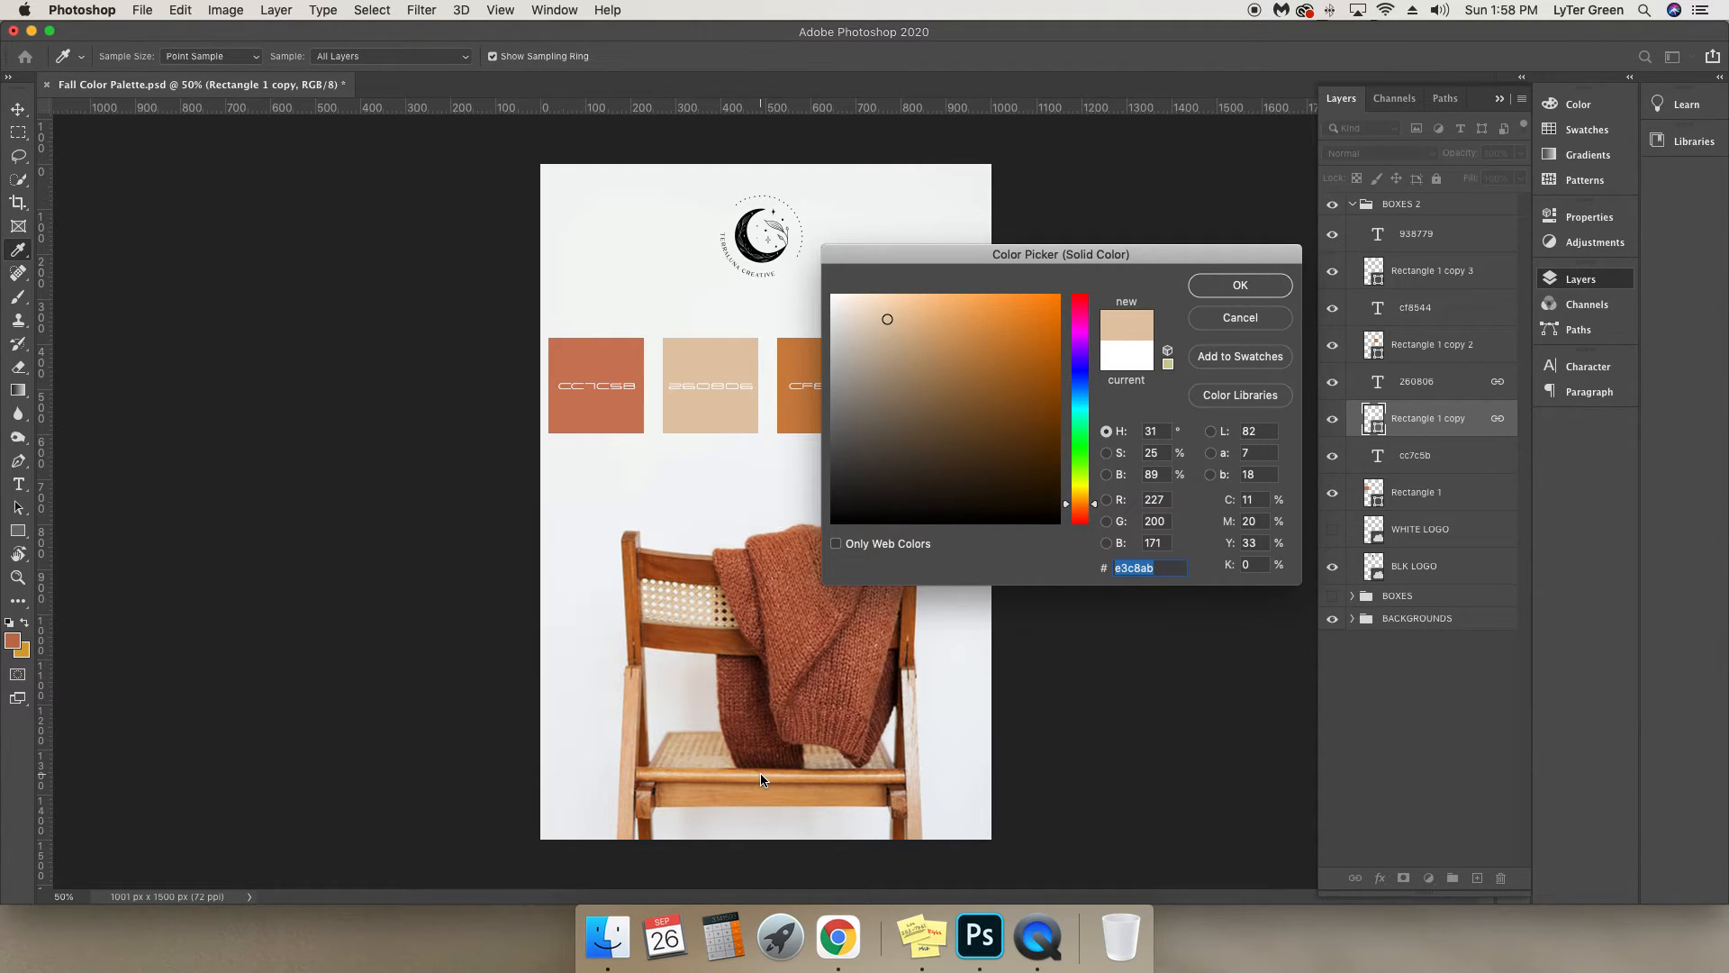
left_click(1135, 566)
double_click(1134, 566)
left_click(1250, 286)
Replace the hex label on the second square with e3c8ab.
left_click(1423, 381)
left_click(1331, 386)
left_click(1331, 386)
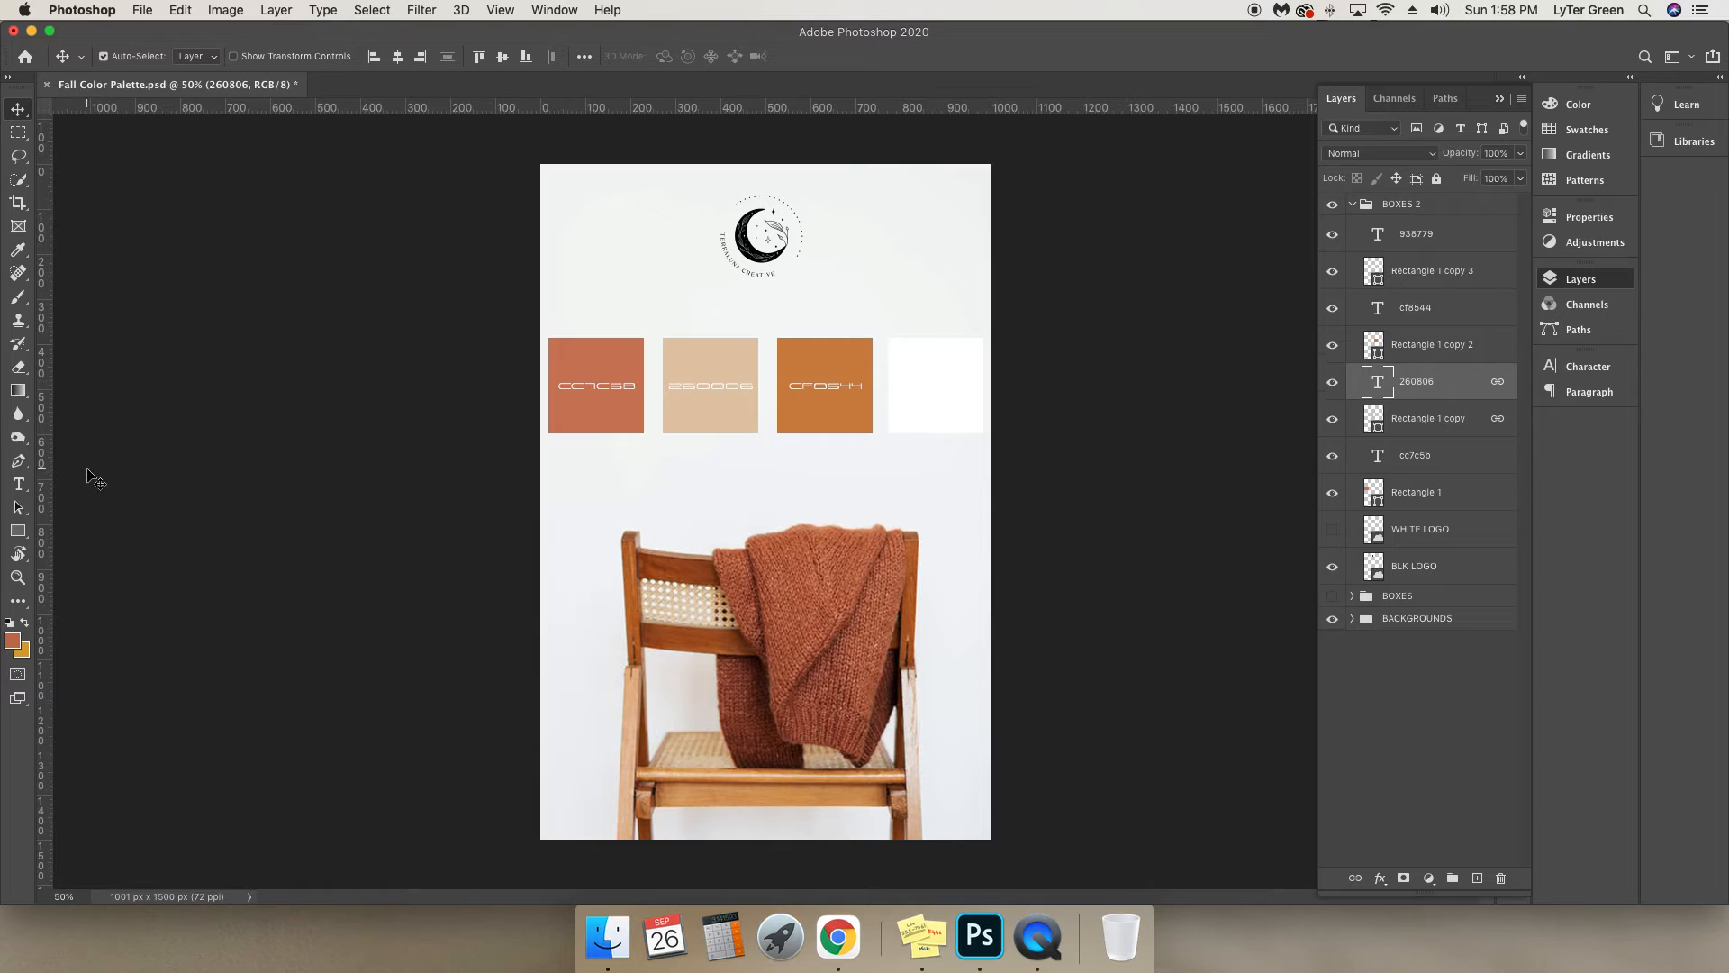
left_click(18, 484)
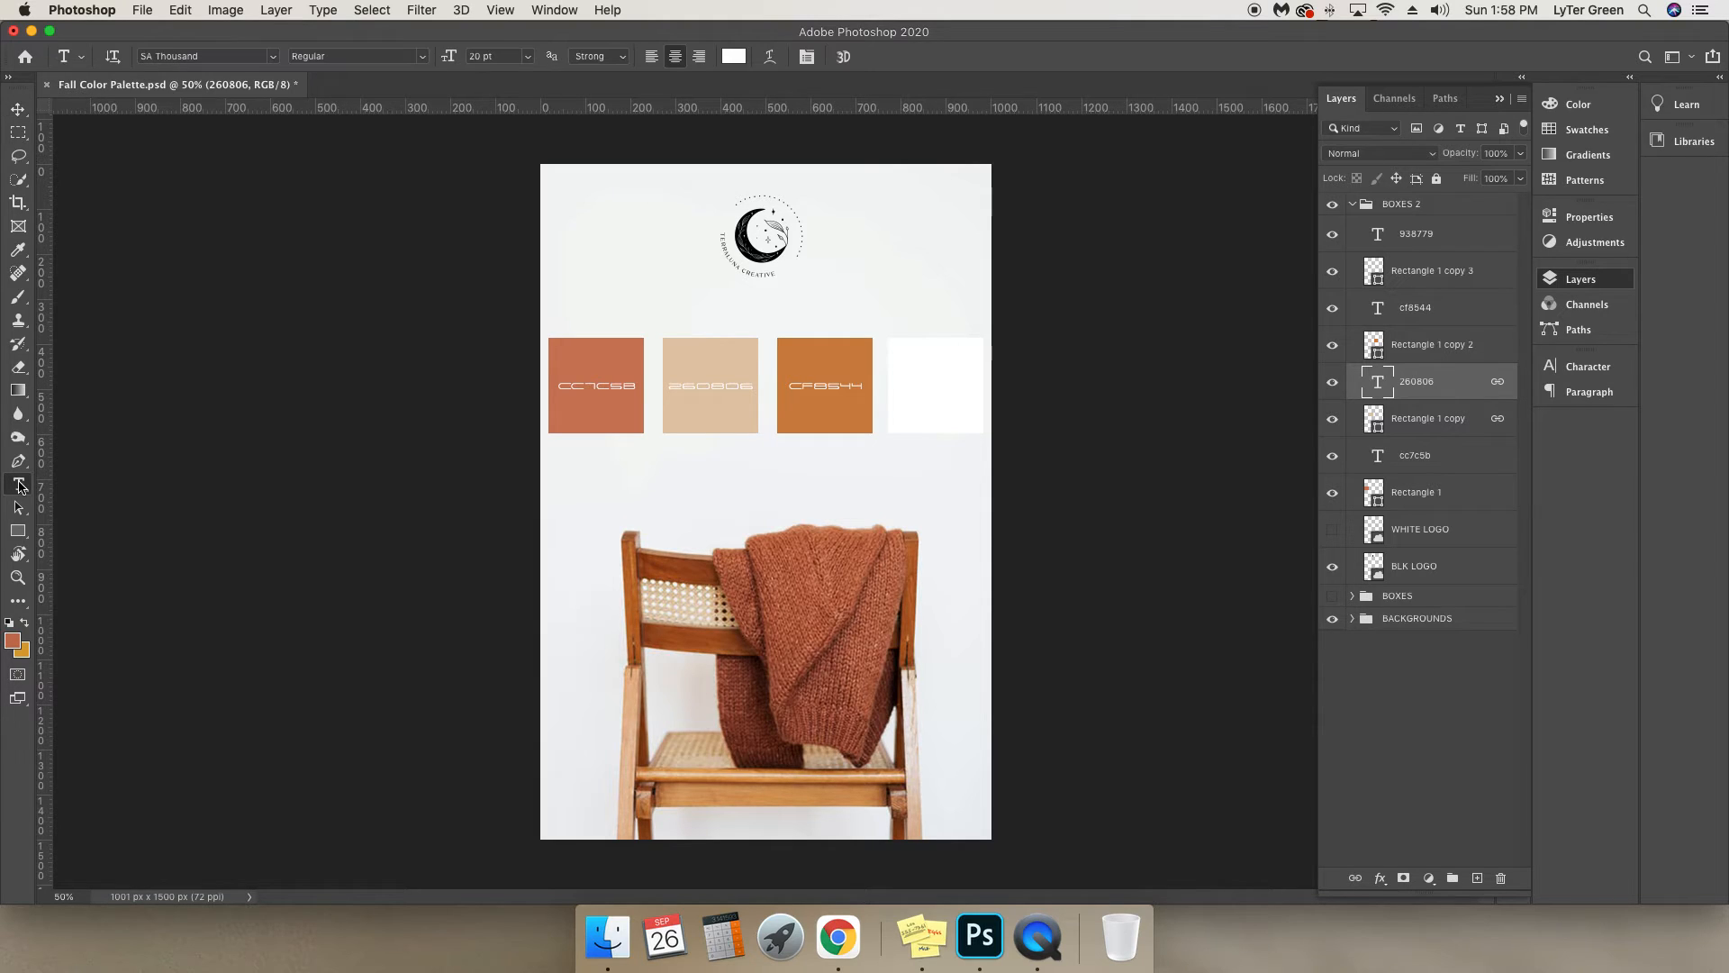
left_click(692, 387)
key("super+a")
key("super+v")
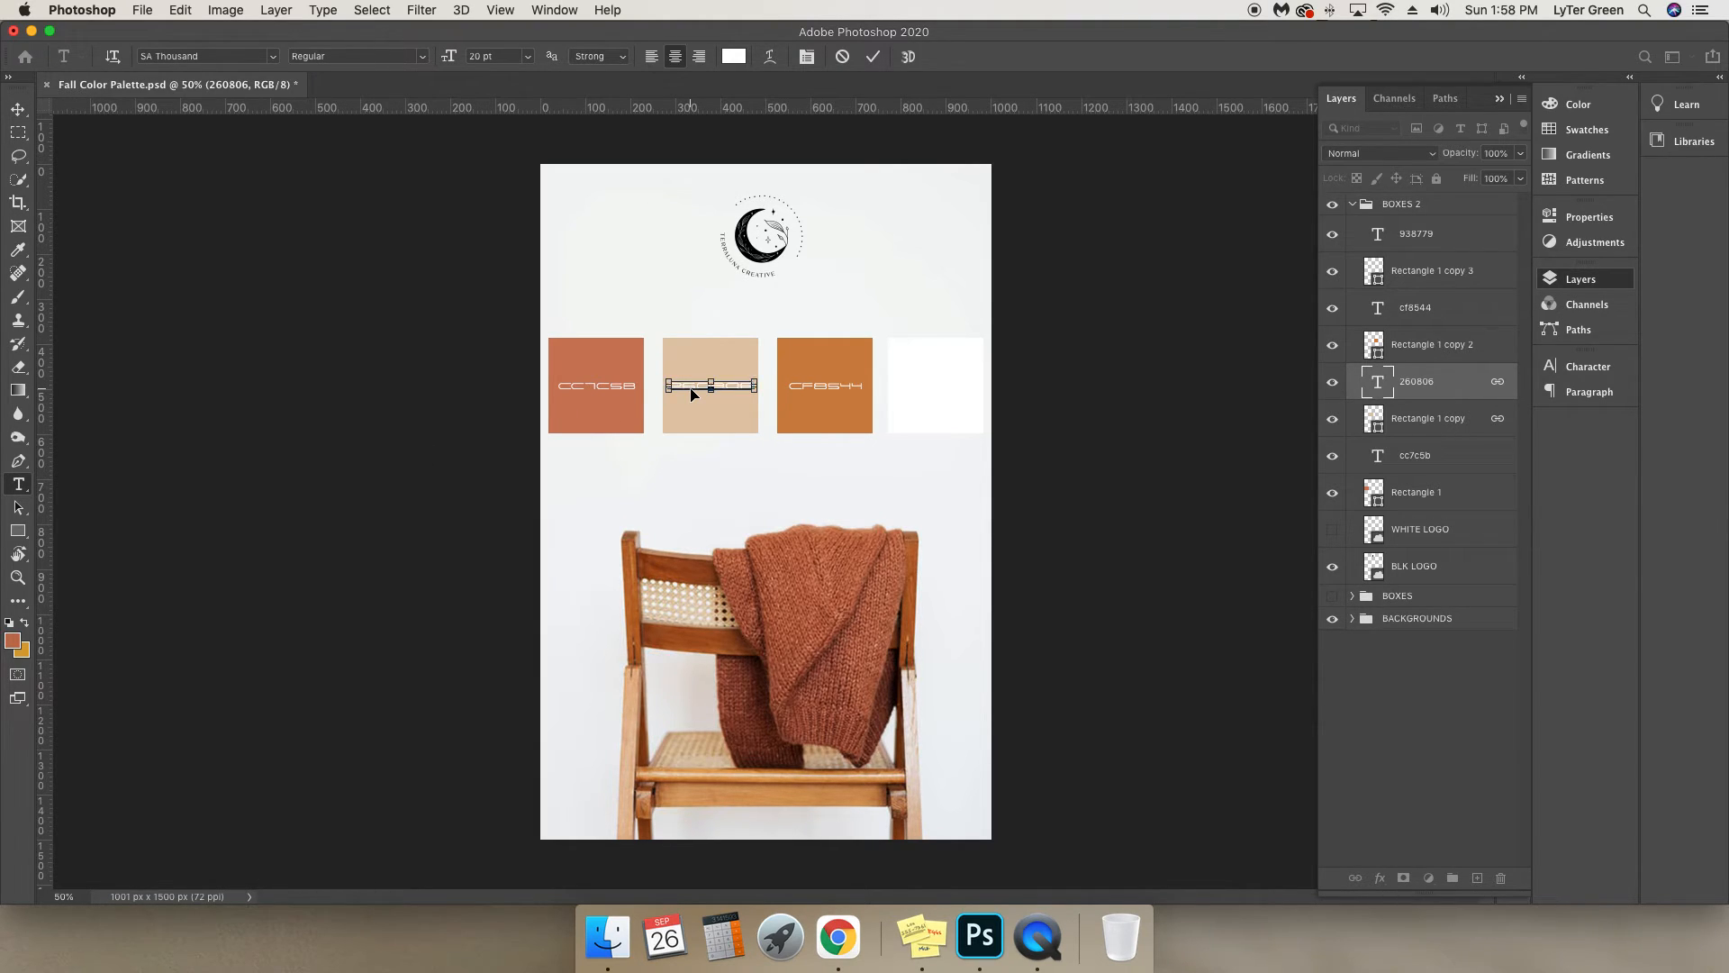
left_click(18, 109)
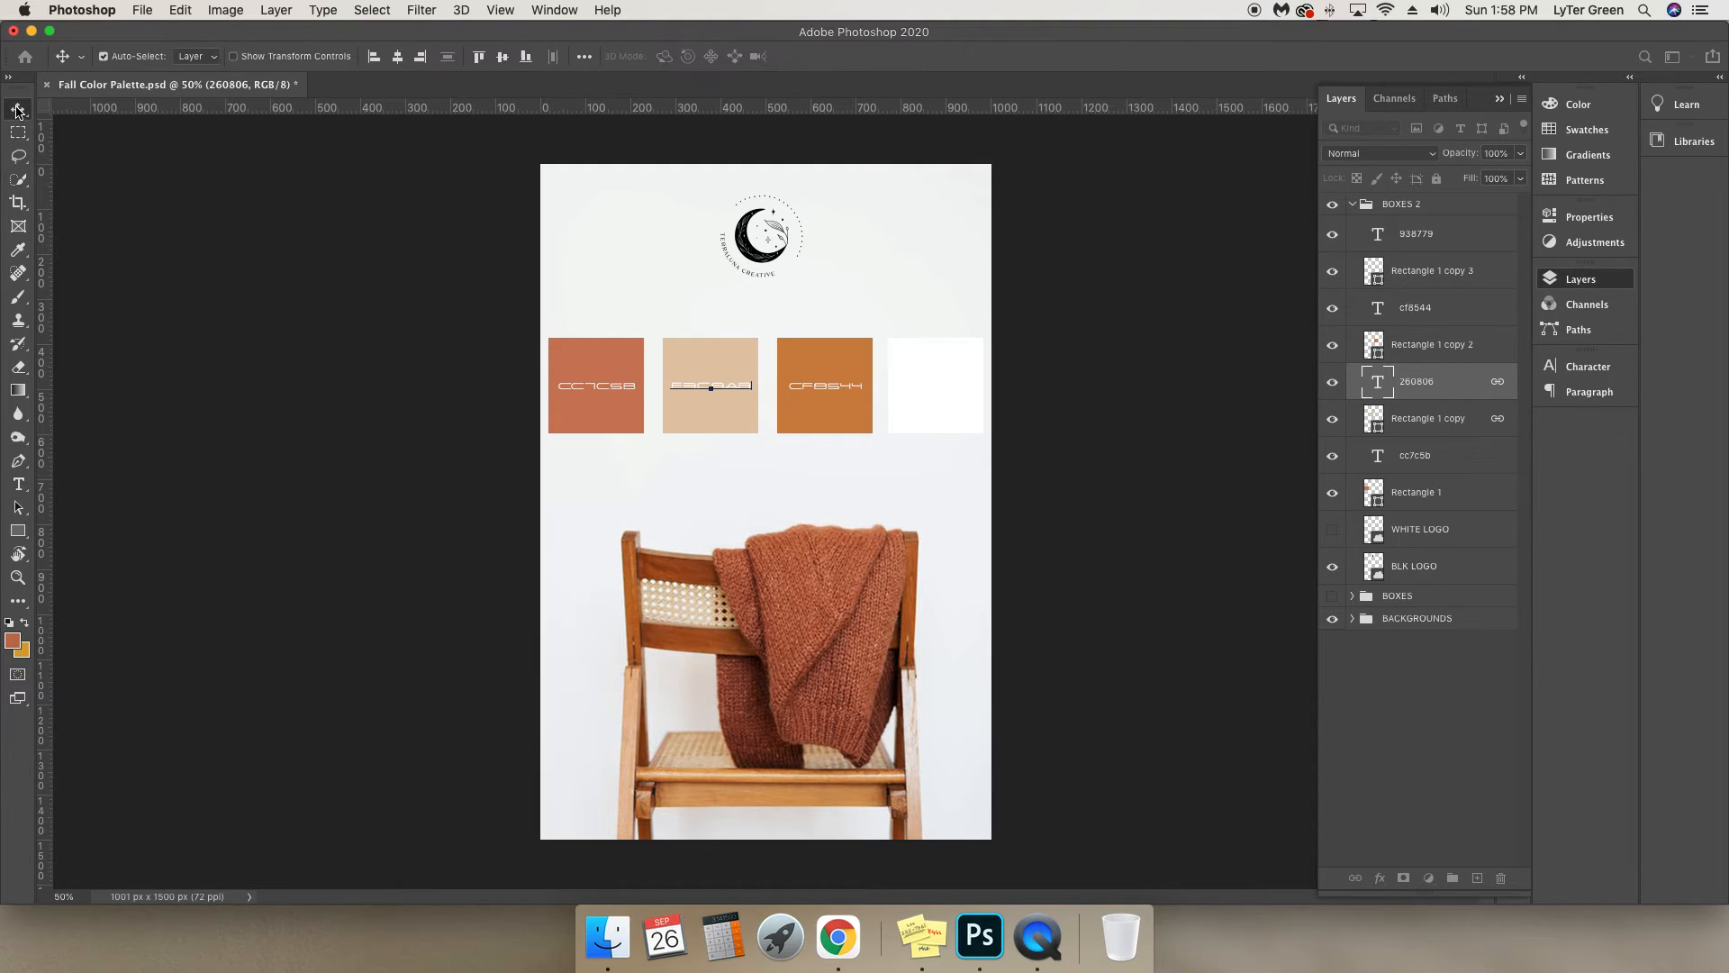
Fill the fourth square, Rectangle 1 copy 3, with the dark reddish brown 8c4f41 sampled from the sweater.
left_click(1411, 272)
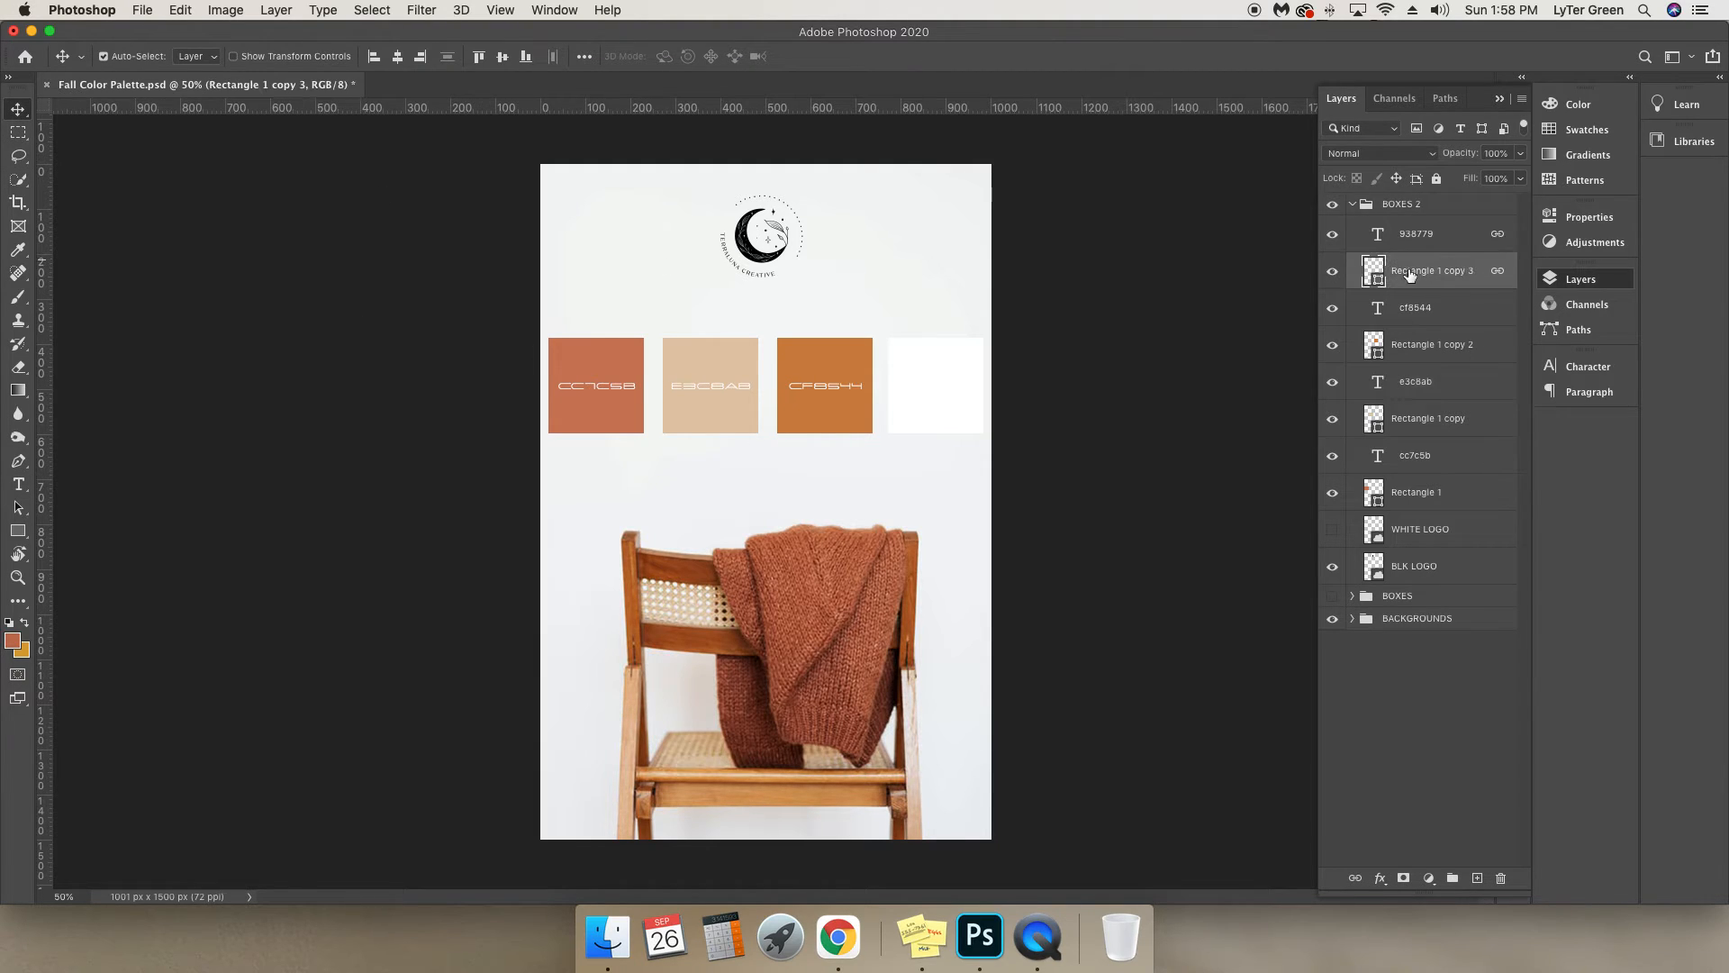
left_click(1332, 271)
left_click(1332, 271)
double_click(1375, 272)
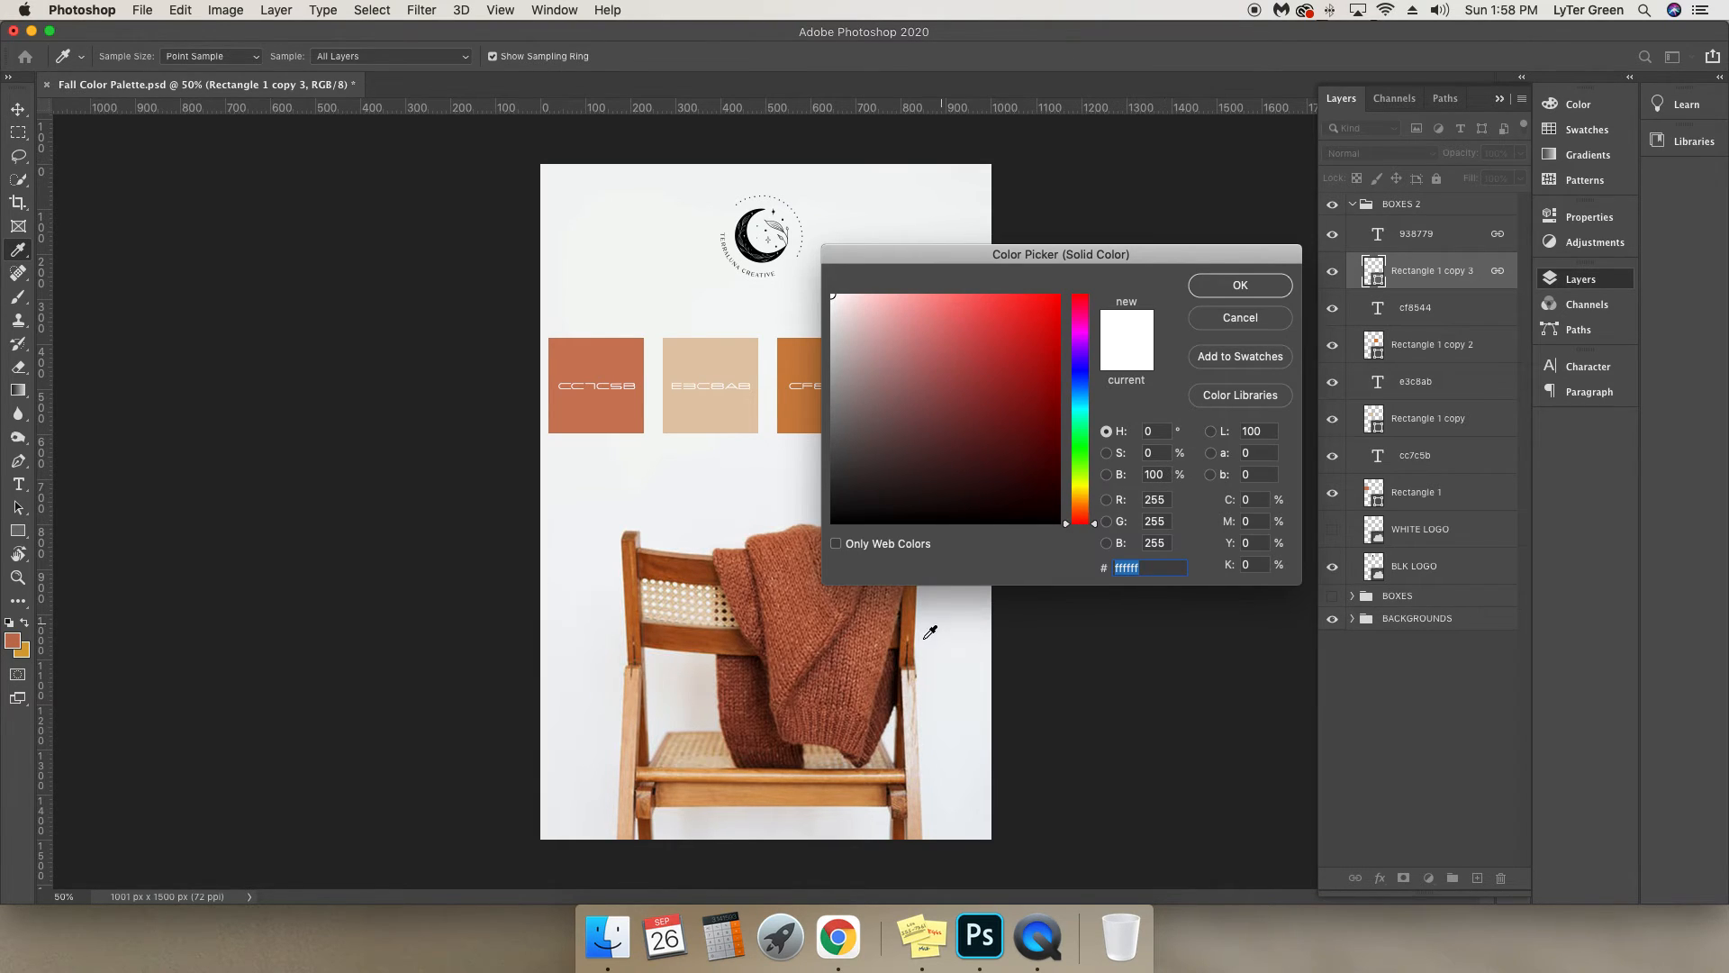
left_click_drag(930, 262, 1043, 278)
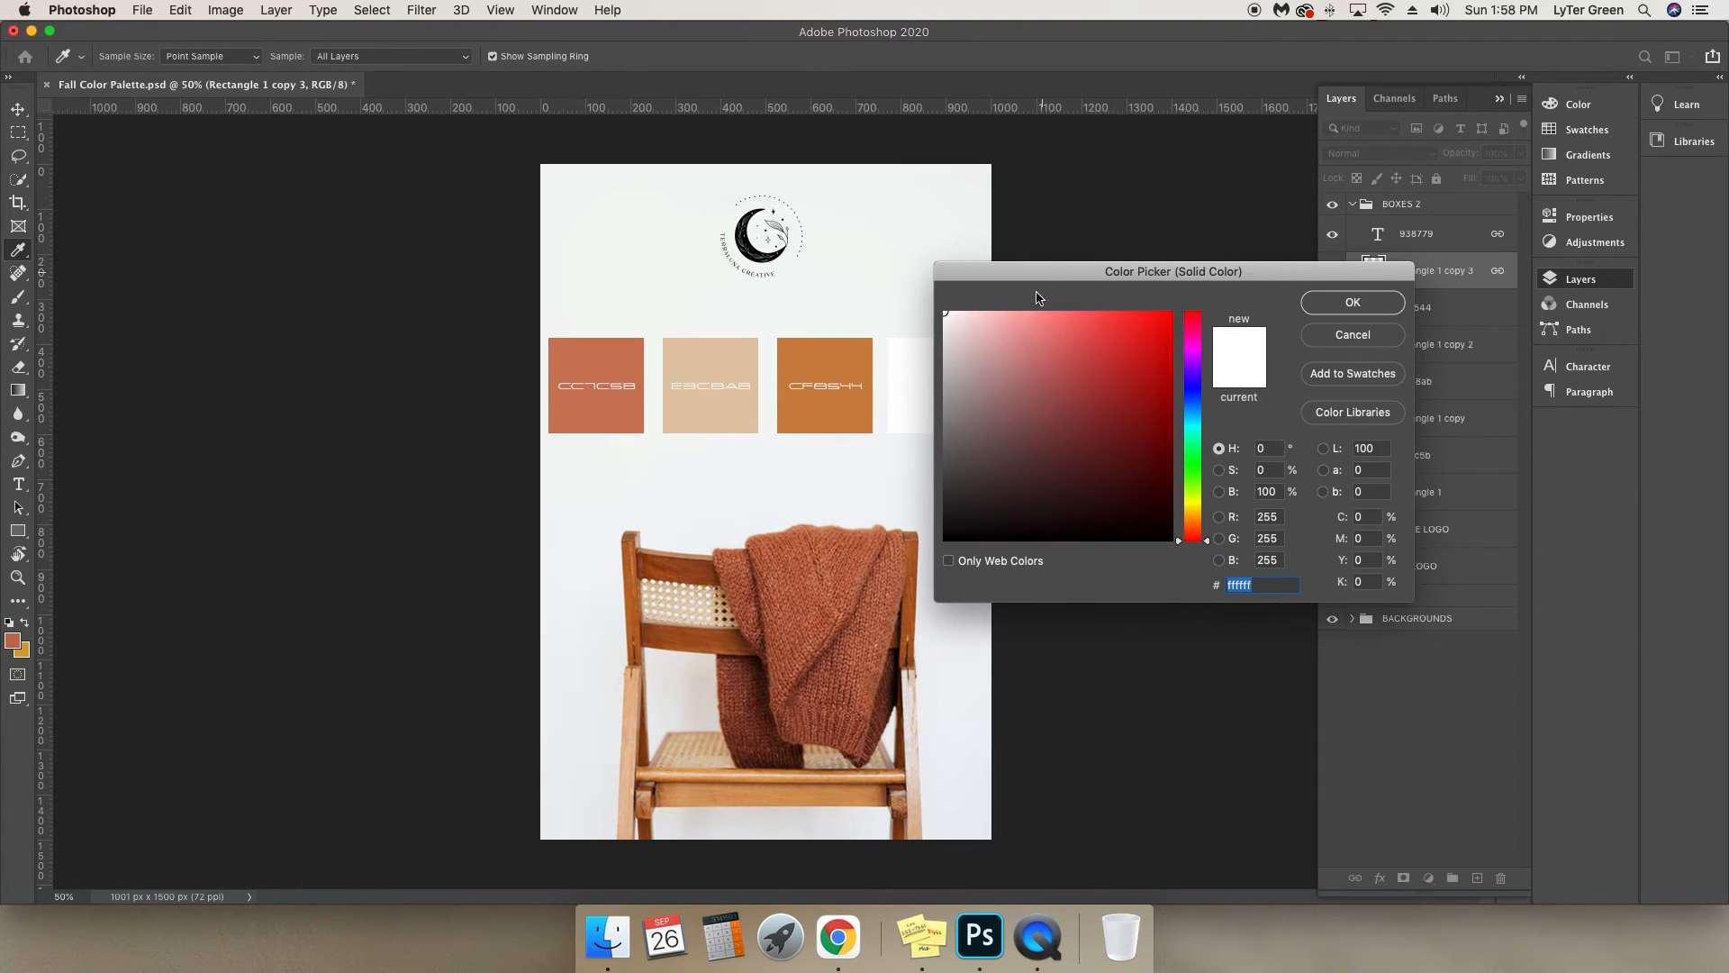
left_click(804, 637)
left_click_drag(804, 637, 873, 723)
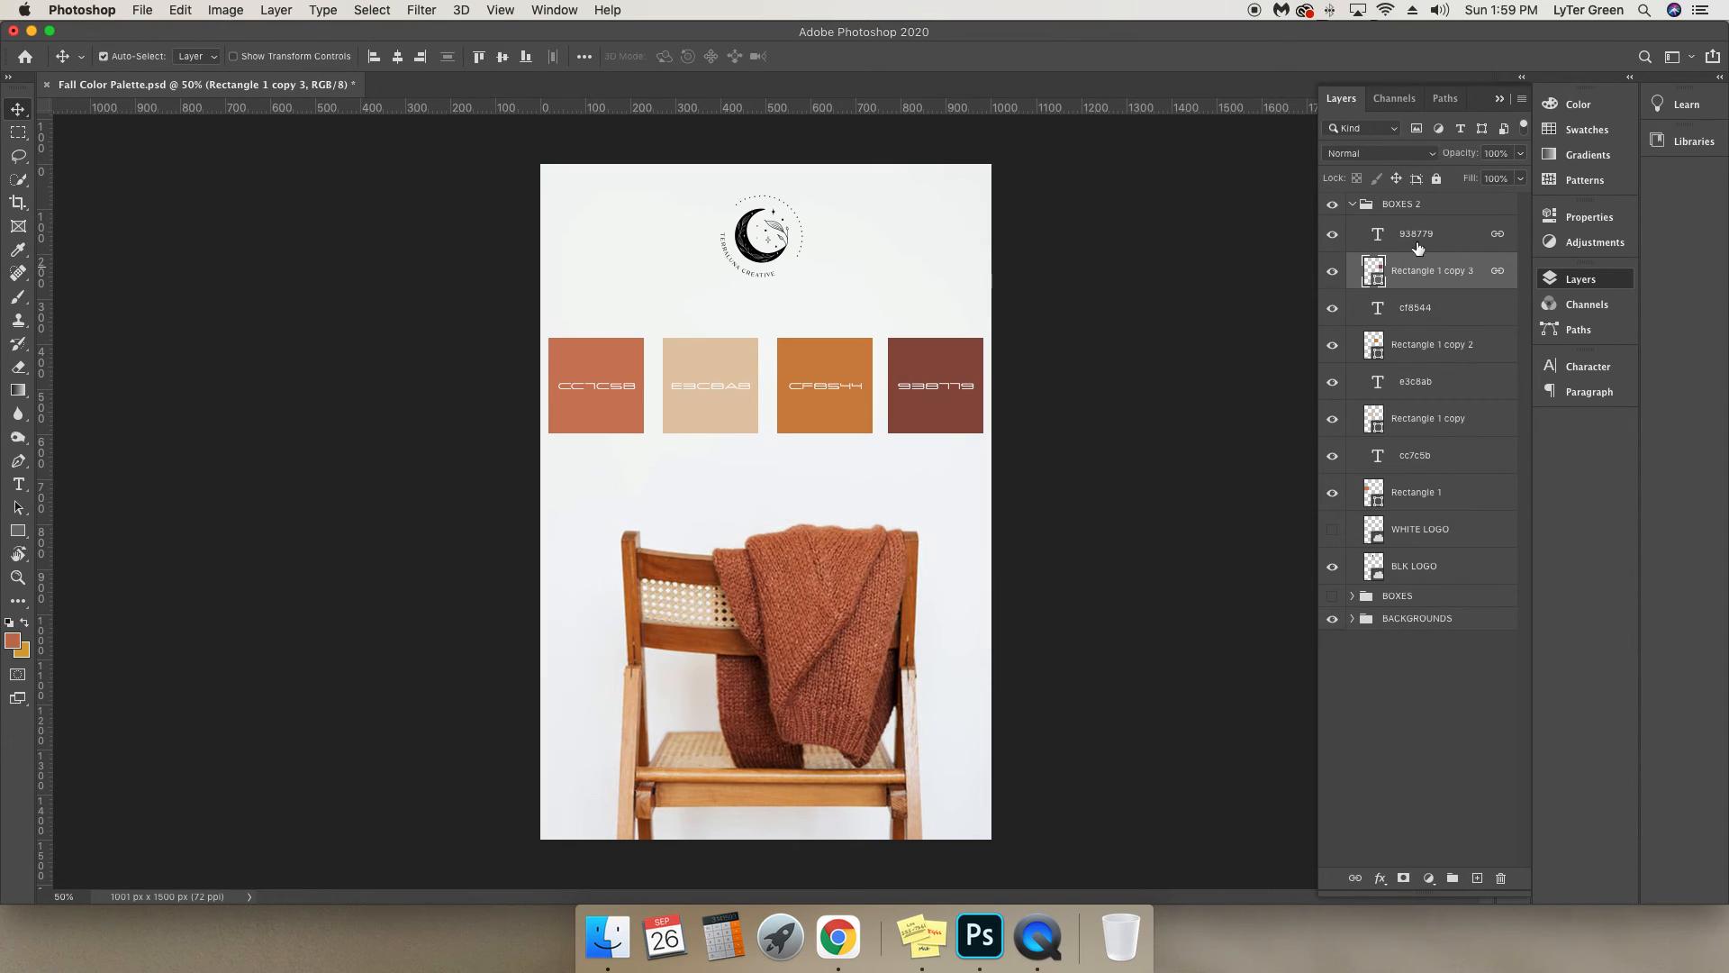
Replace the hex label on the fourth square with 8c4f41.
left_click(1339, 302)
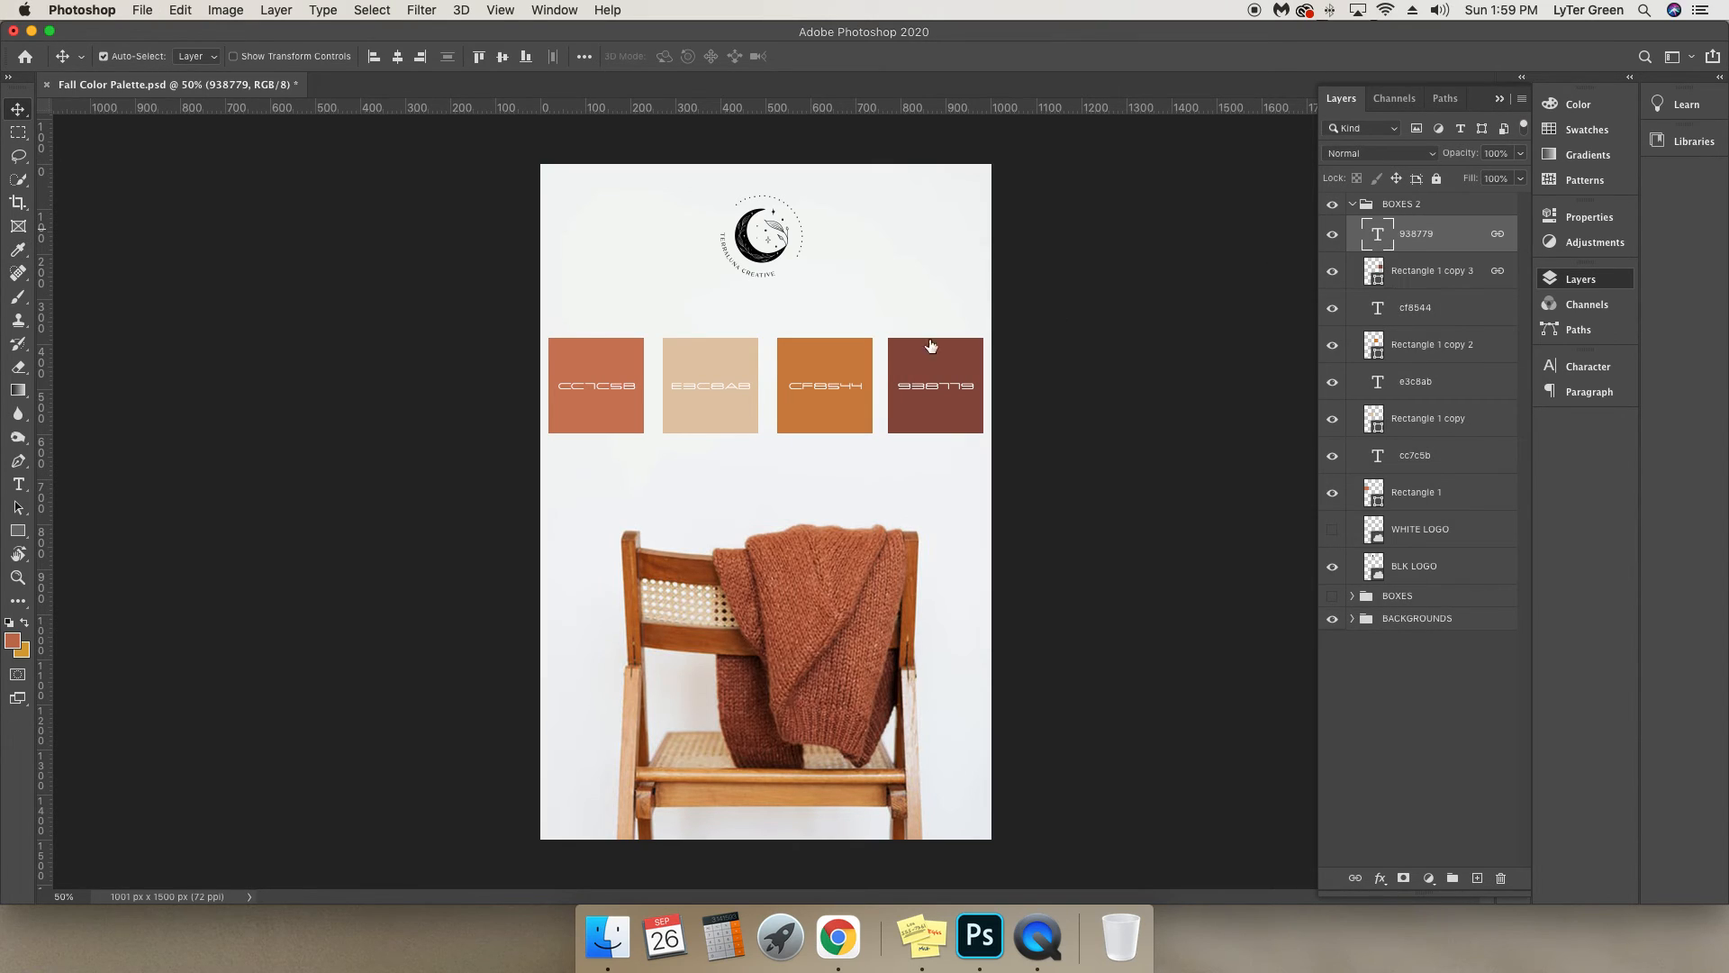
left_click(18, 485)
left_click(927, 385)
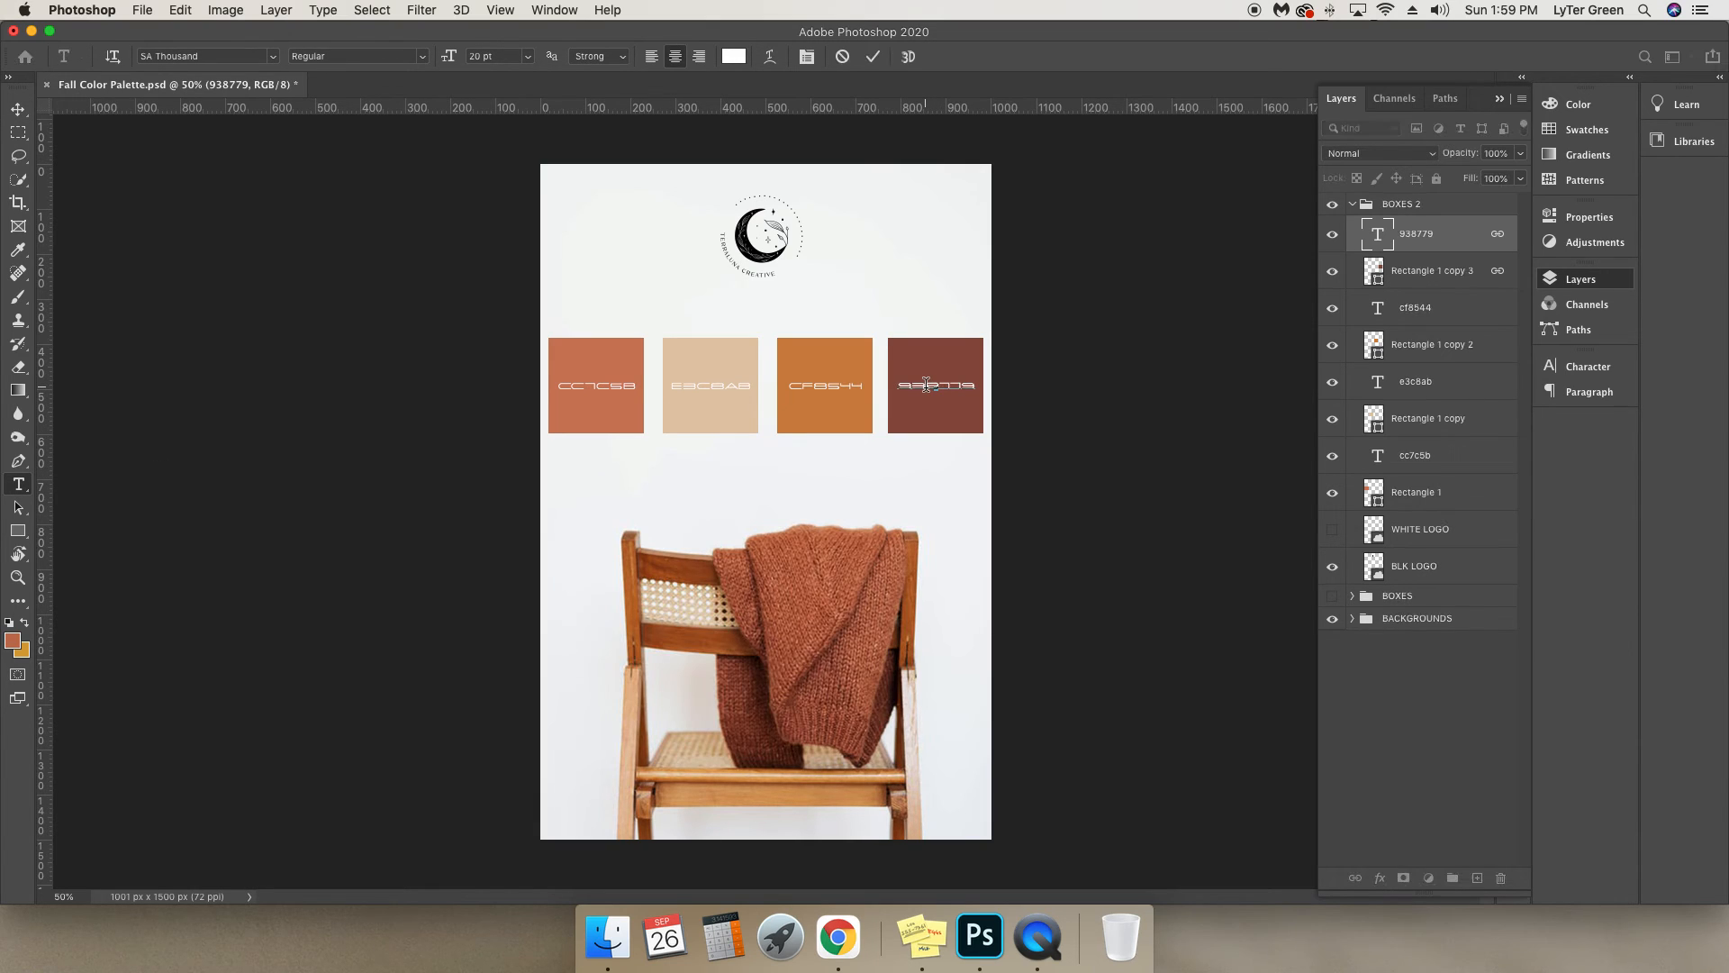
key("super+a")
key("super+v")
left_click(18, 109)
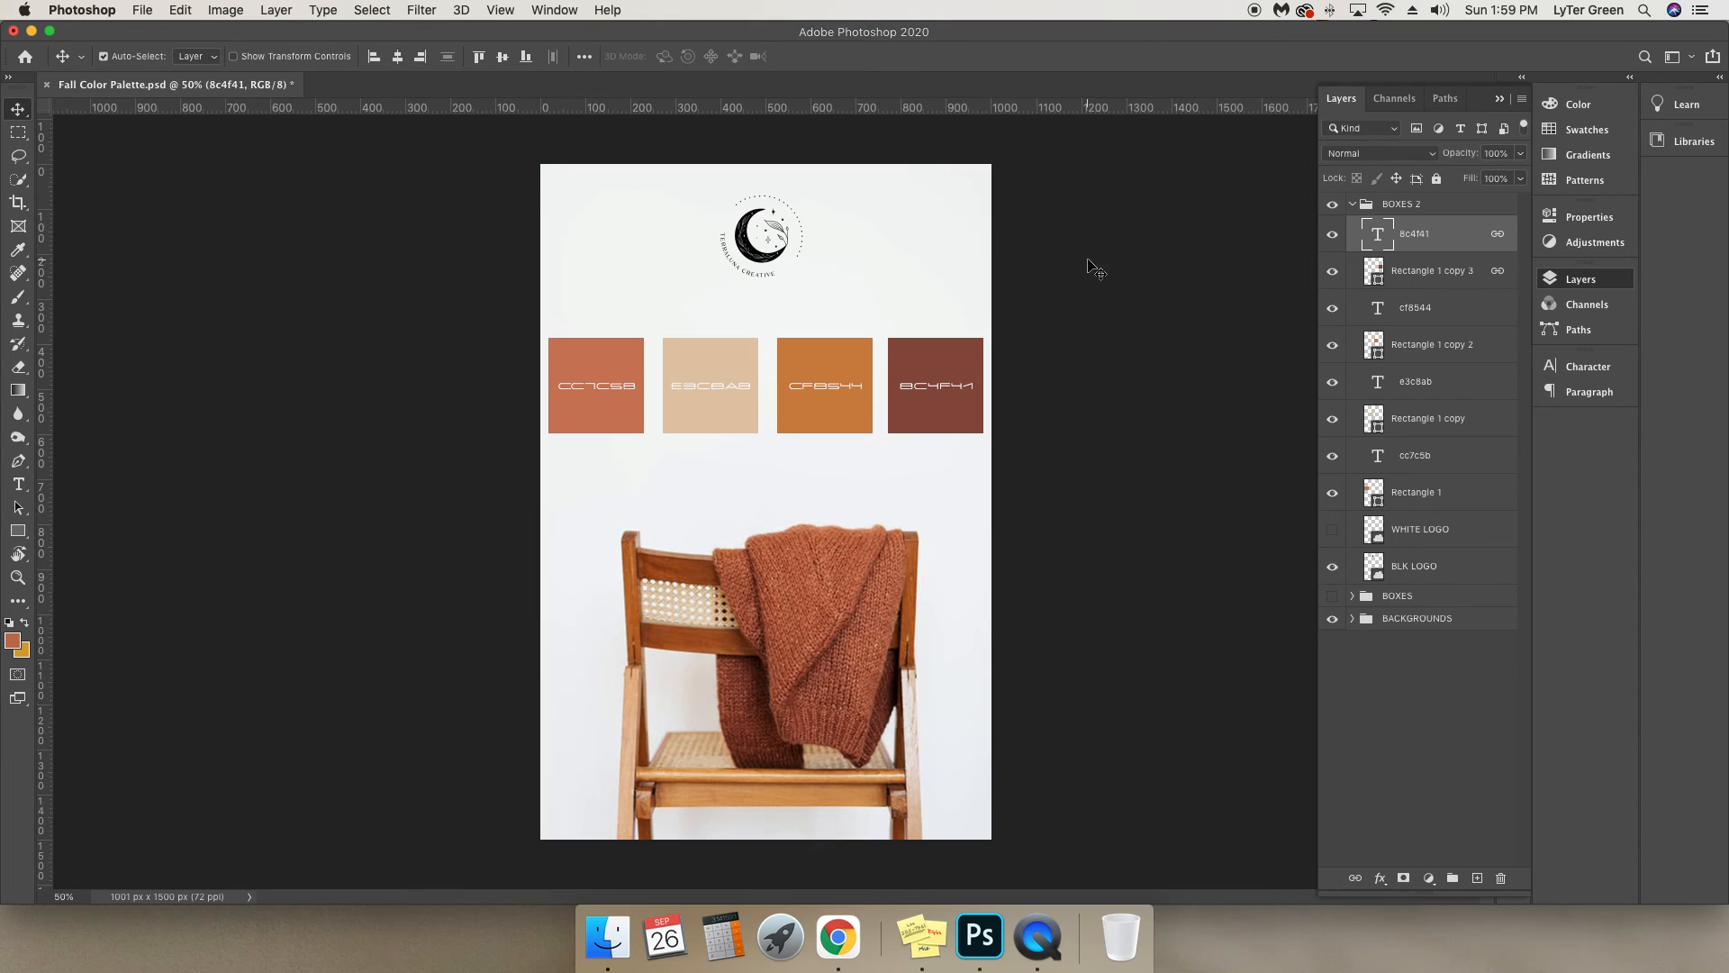
Collapse the layer list and deselect all layers.
left_click(1499, 98)
left_click(1283, 413)
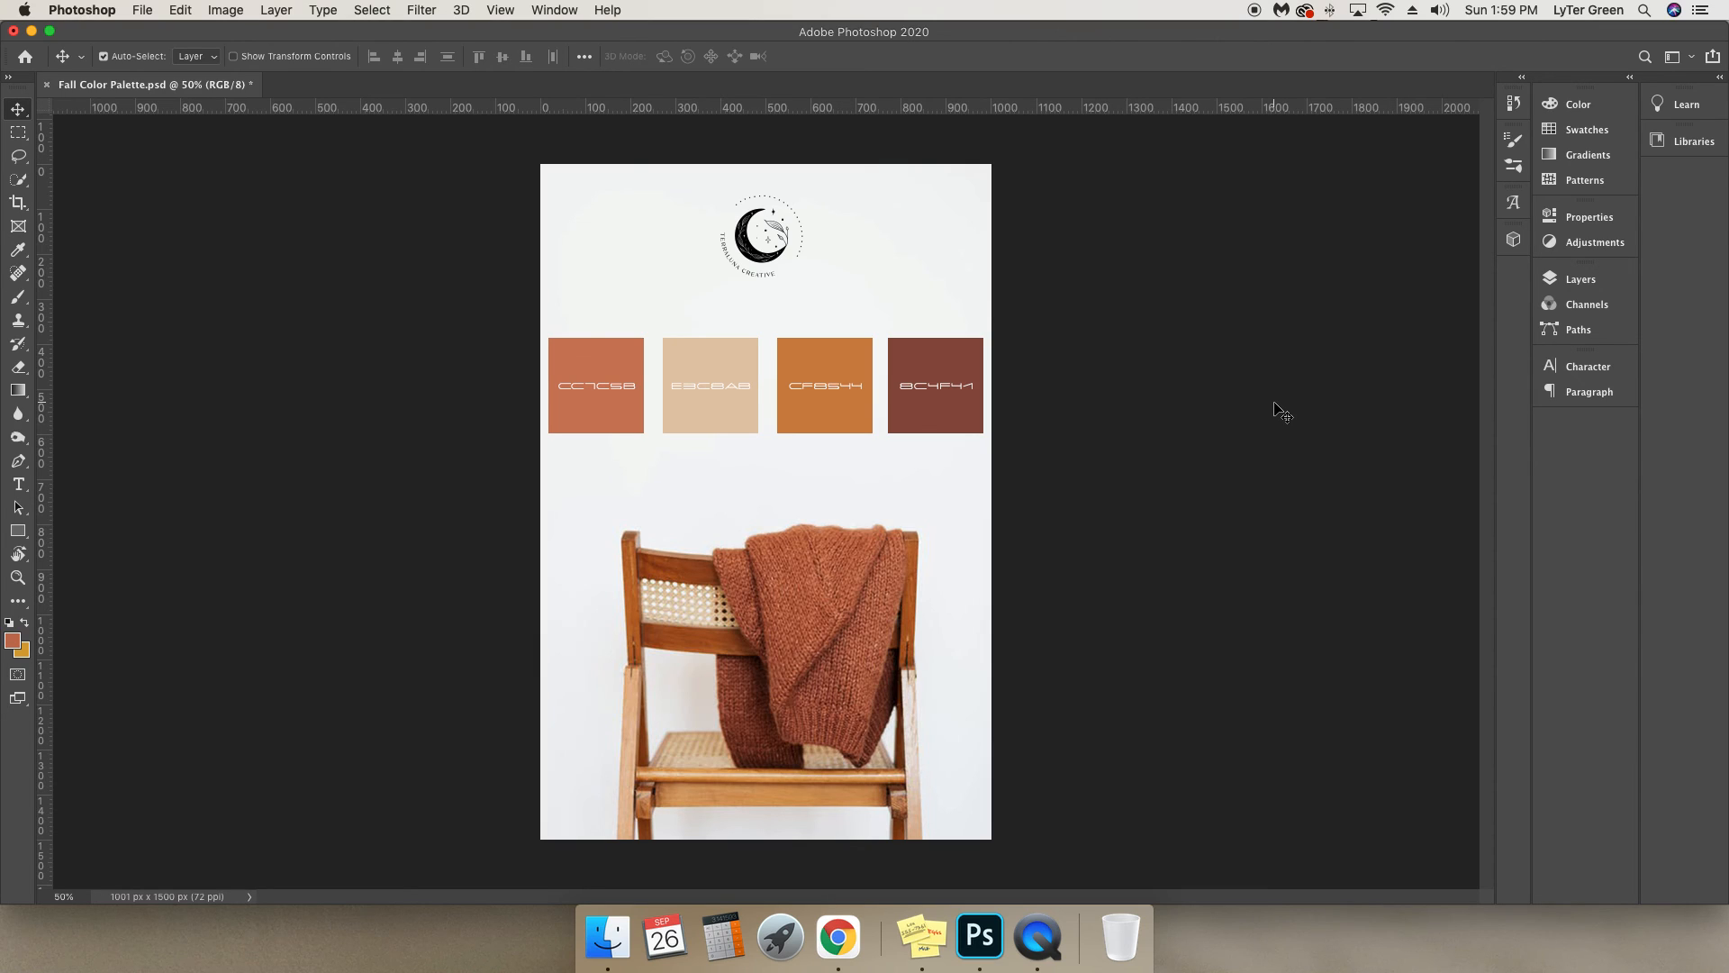
left_click(18, 251)
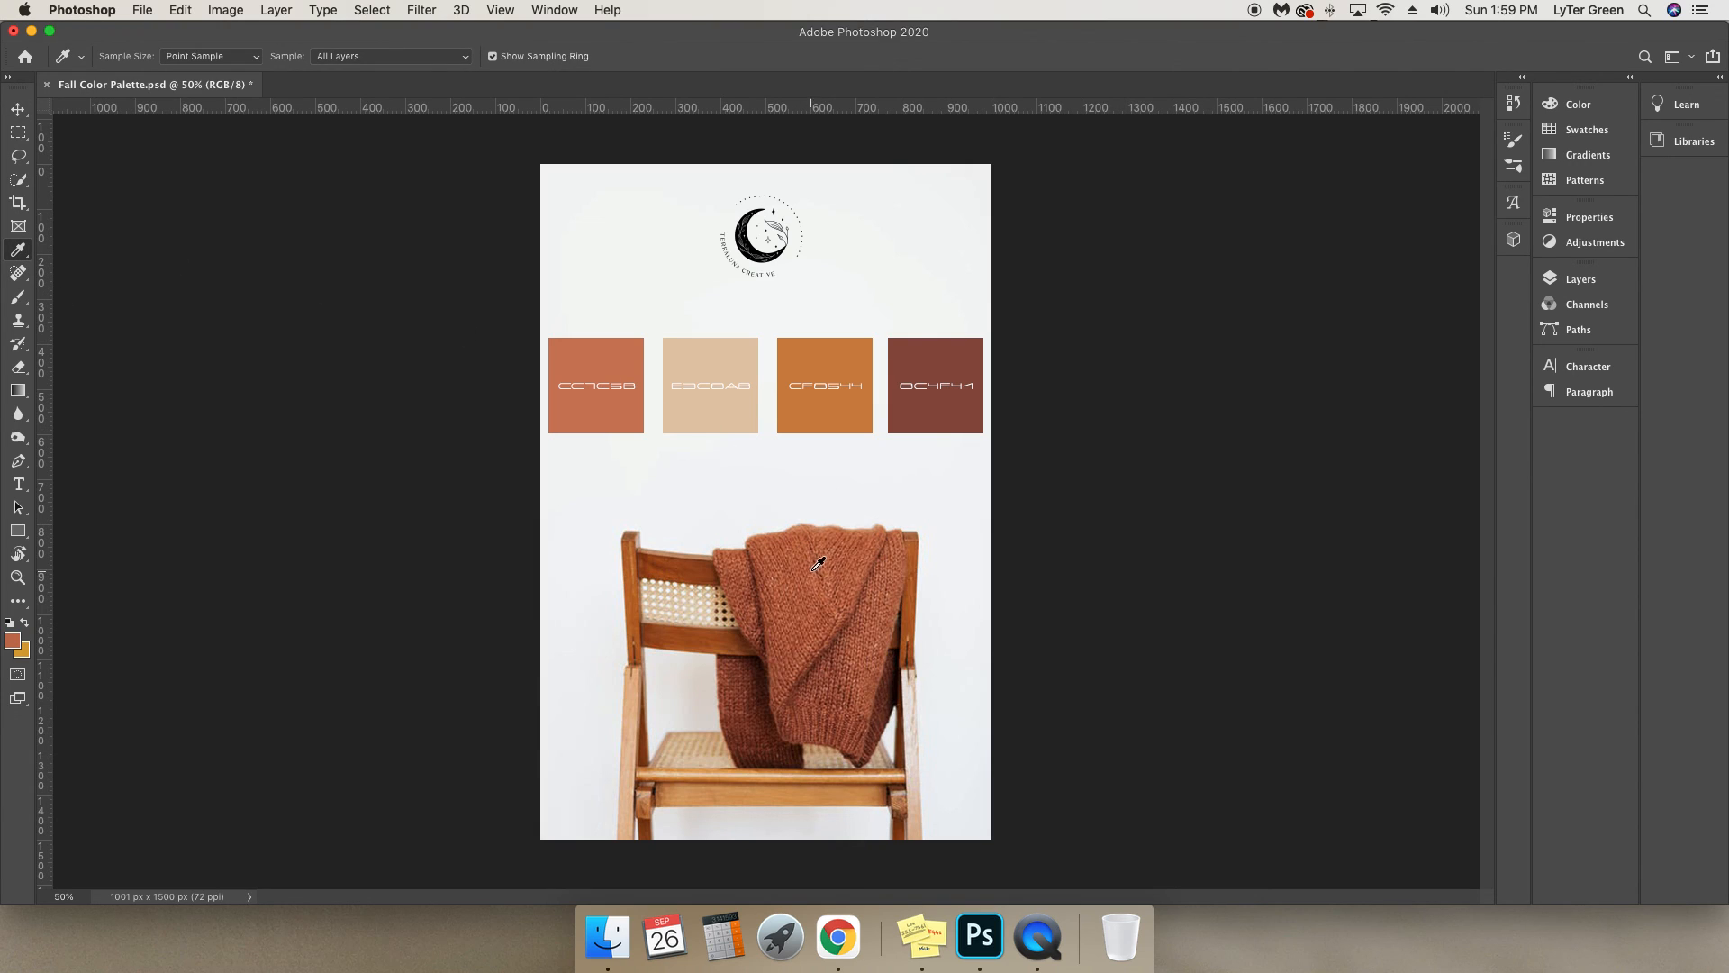
left_click(19, 110)
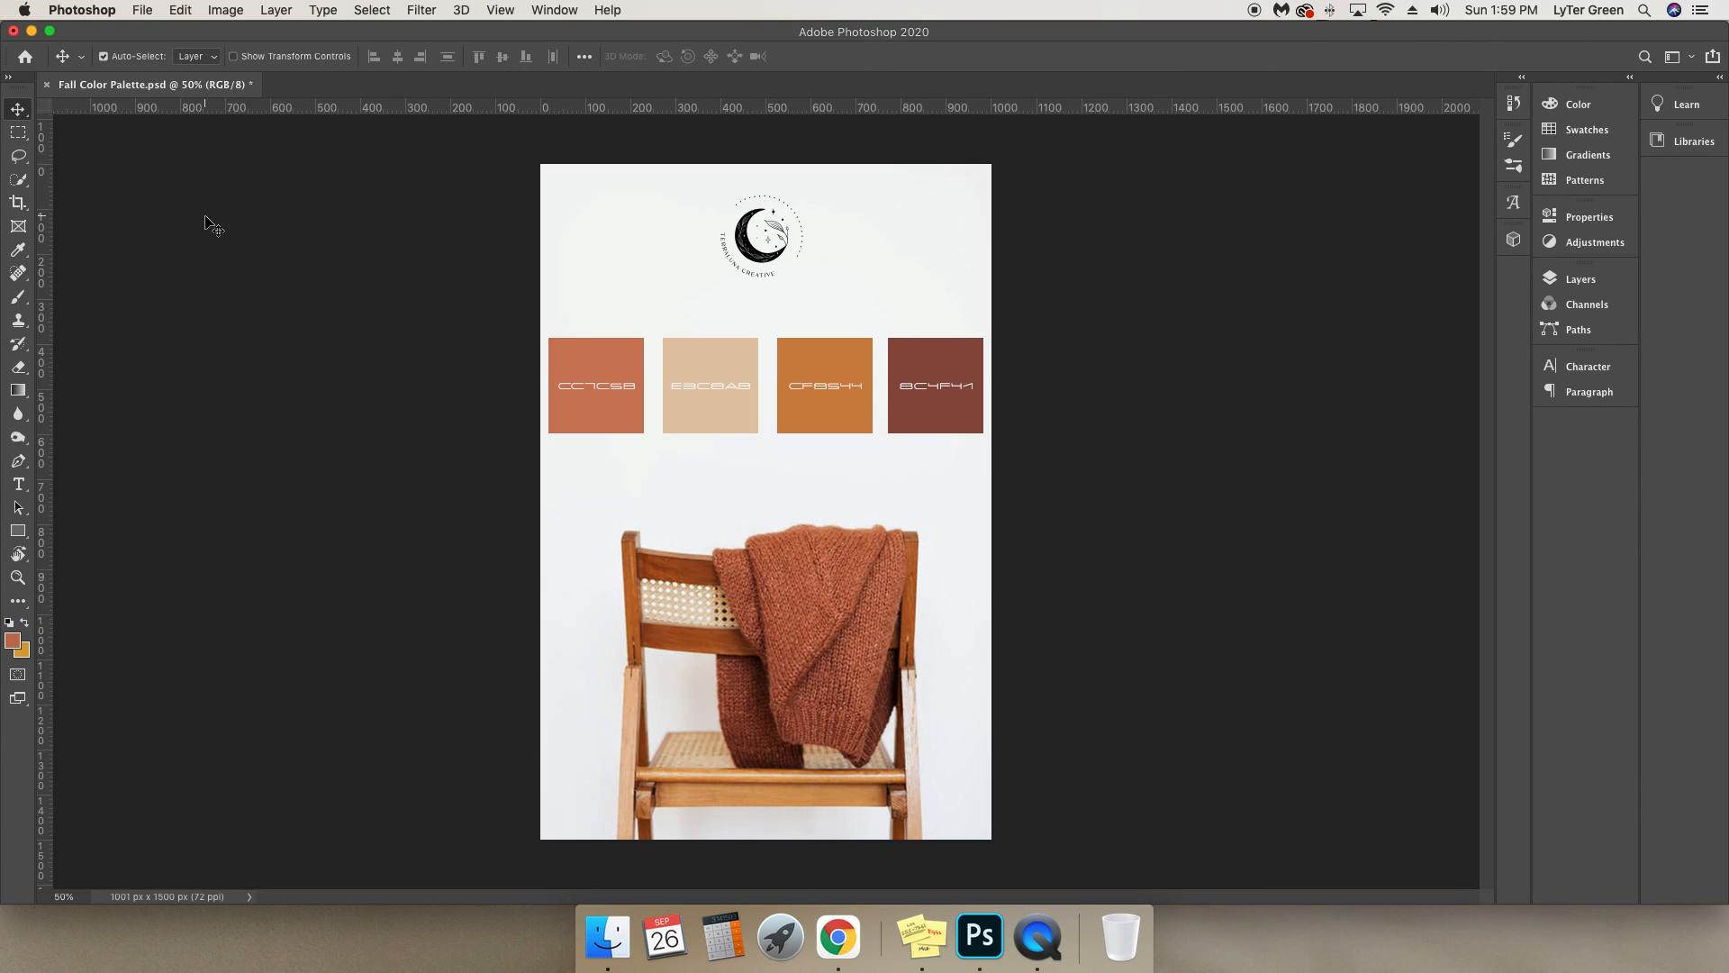